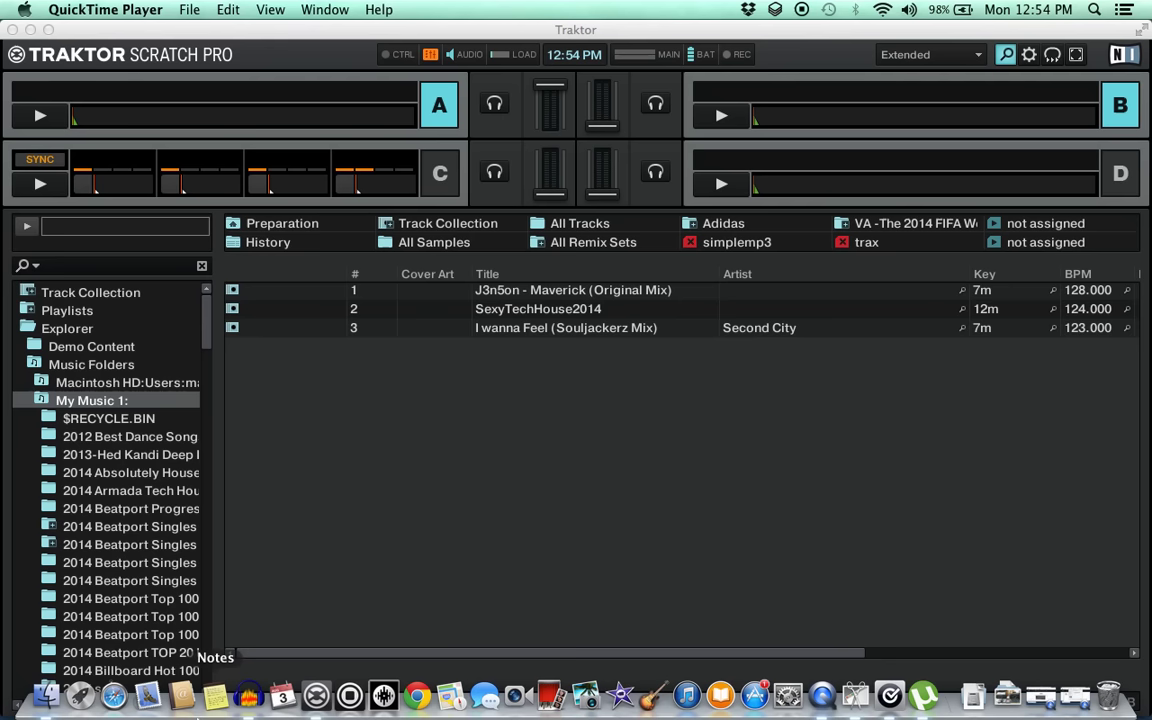
Step: Bring Traktor to the front and view its Help version and credits information
left_click(309, 483)
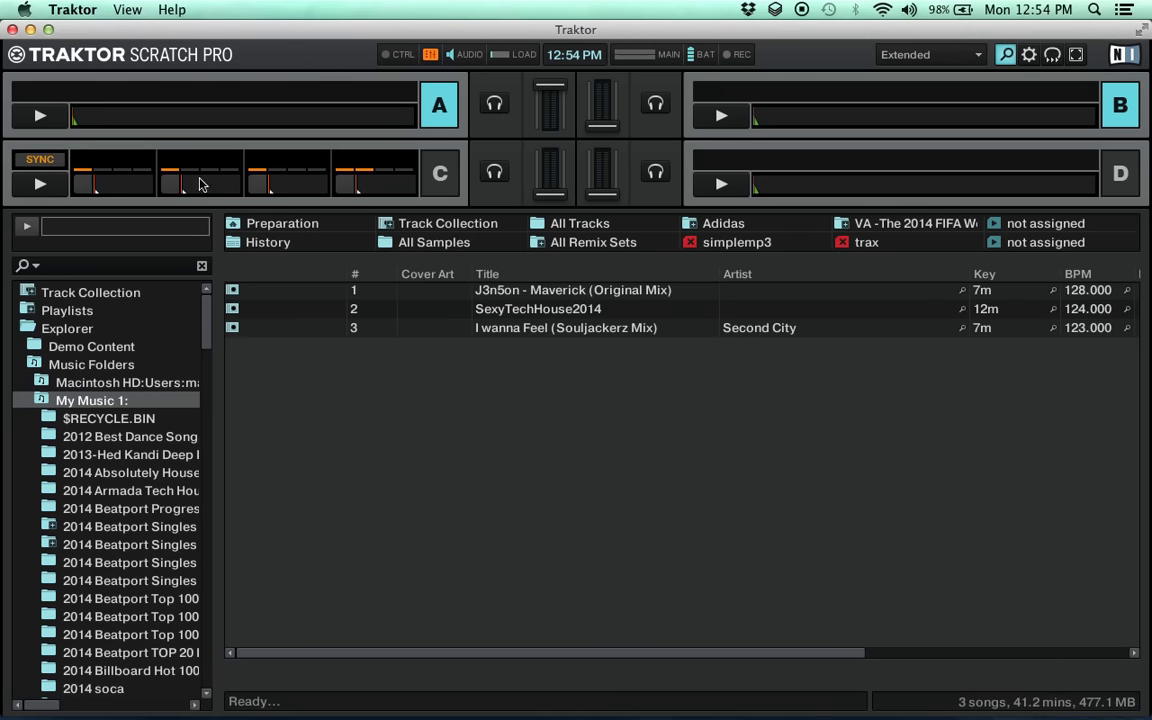
left_click(172, 10)
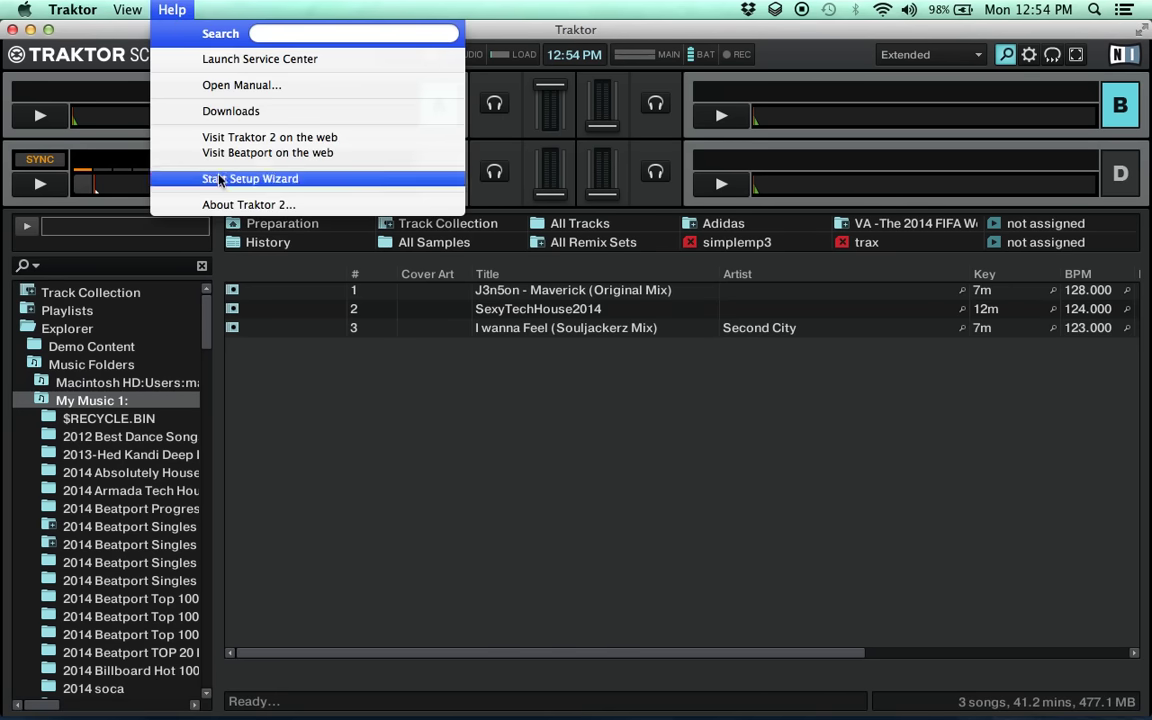
left_click(210, 189)
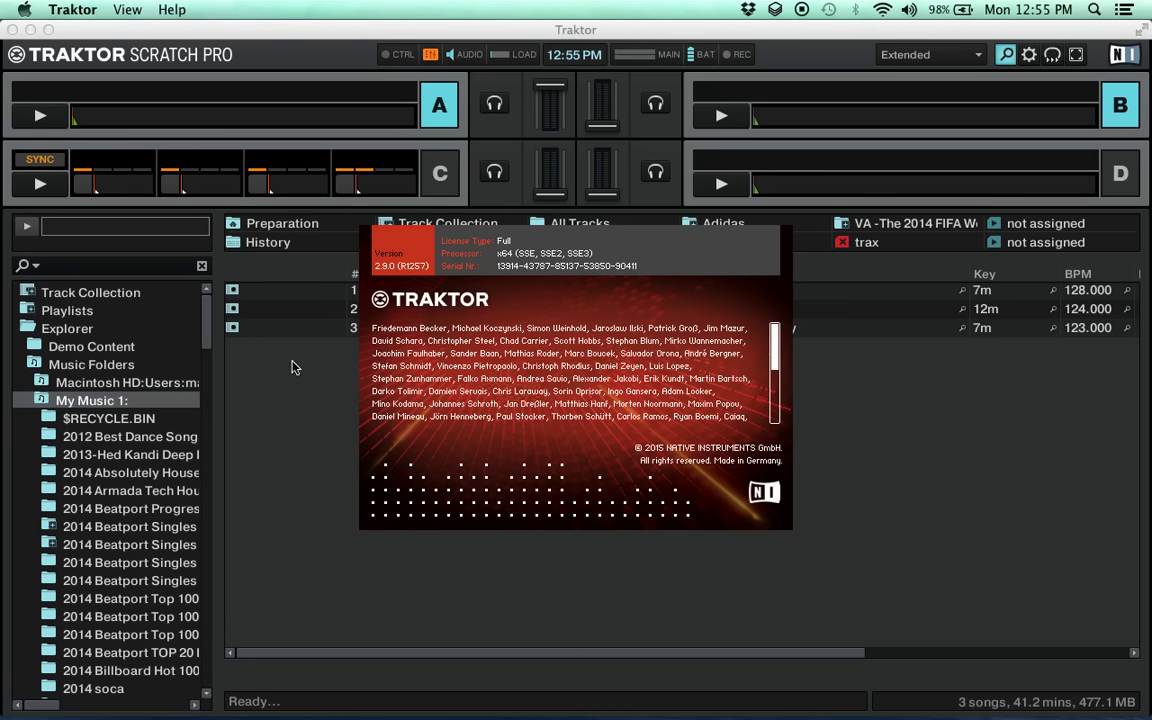
left_click(448, 463)
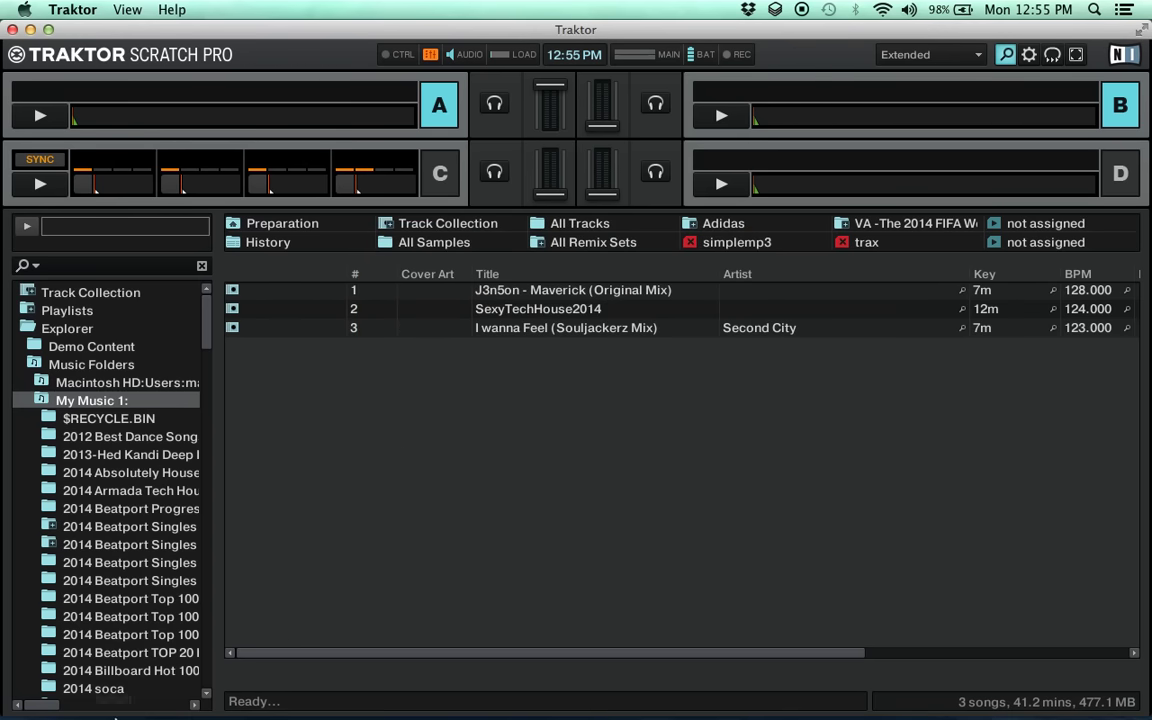
Step: Open Finder on Downloads, look inside 150803_Stems_NGHT_DRPS, then drag it toward Music
left_click(41, 700)
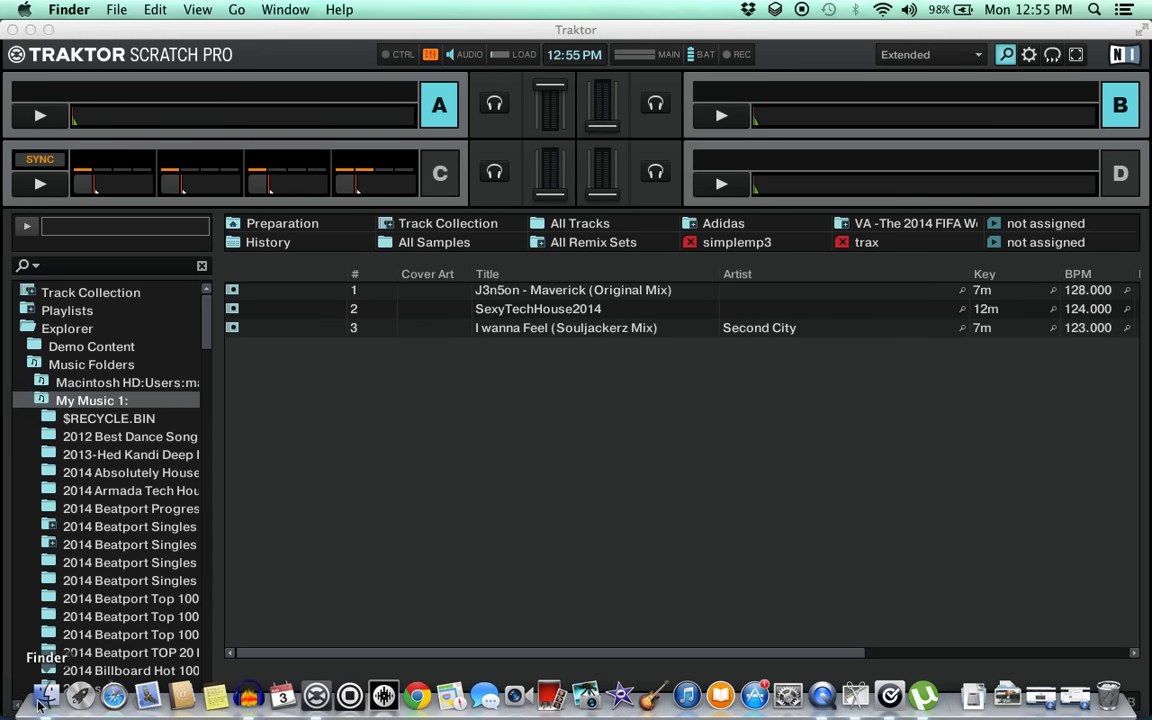
left_click(297, 302)
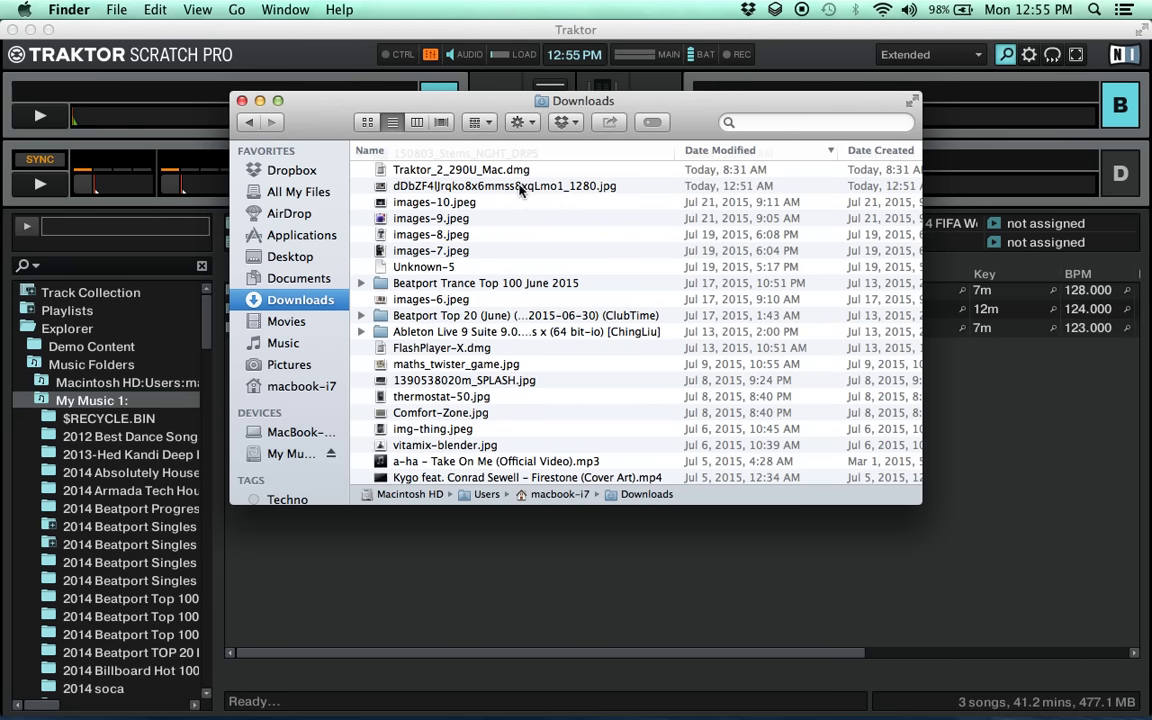
scroll(500, 184, "up", 1)
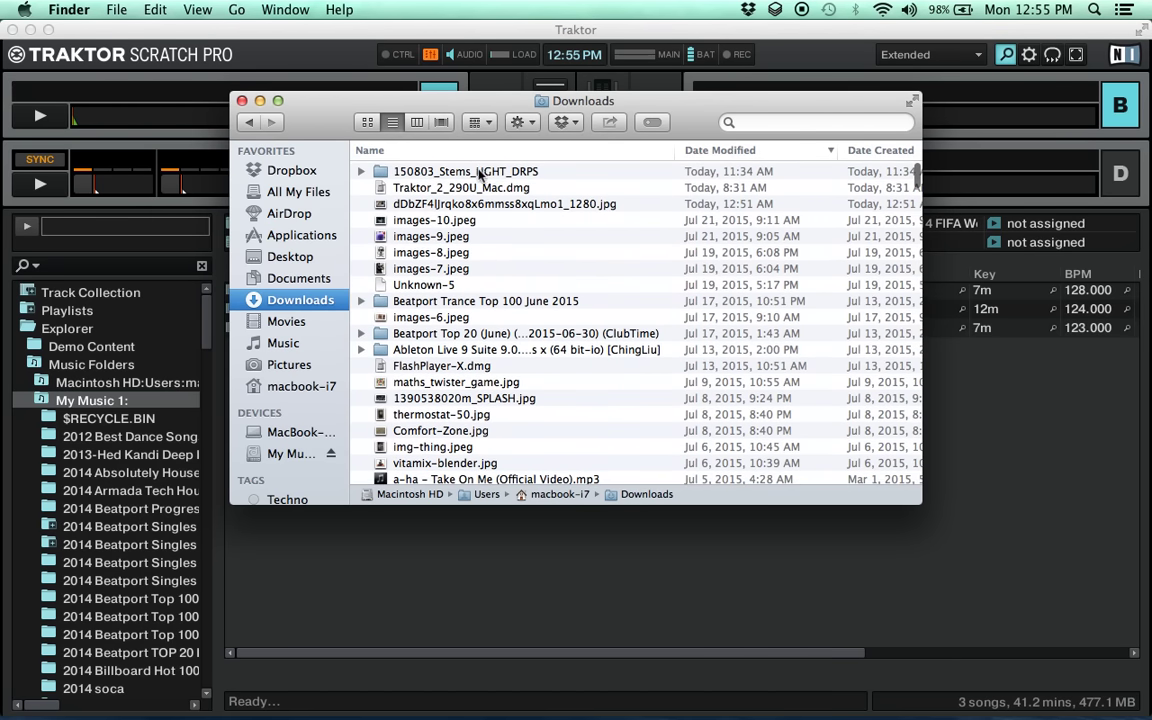
left_click(479, 174)
double_click(479, 174)
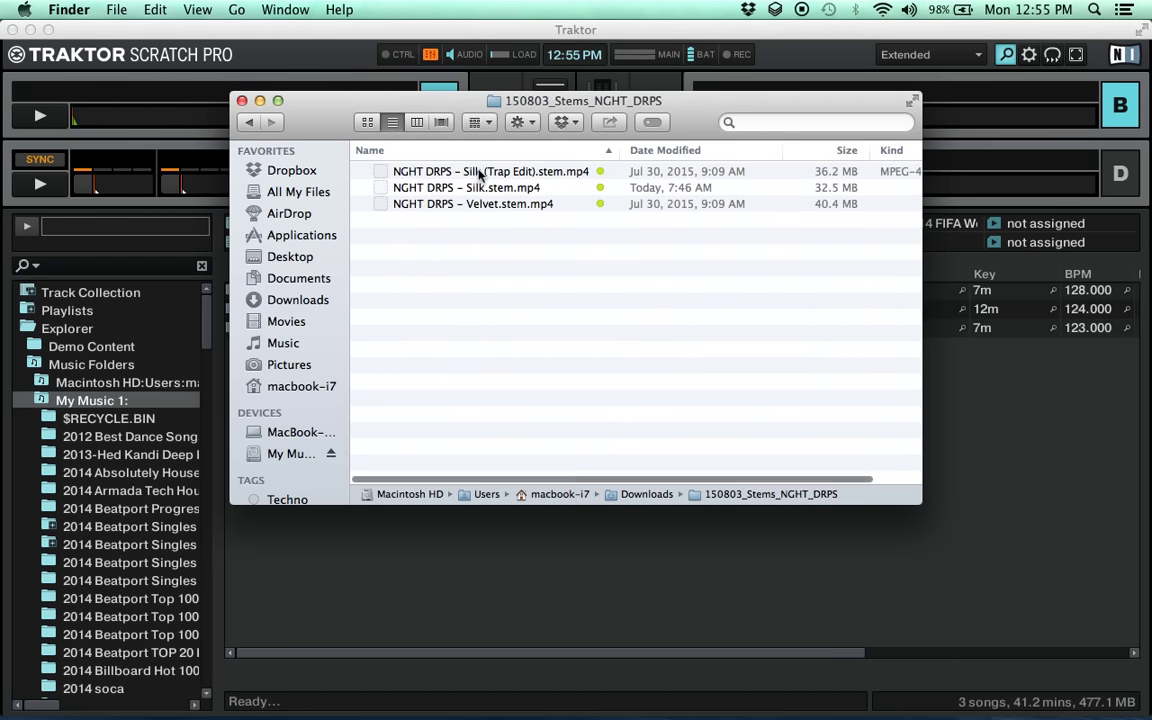
left_click(246, 123)
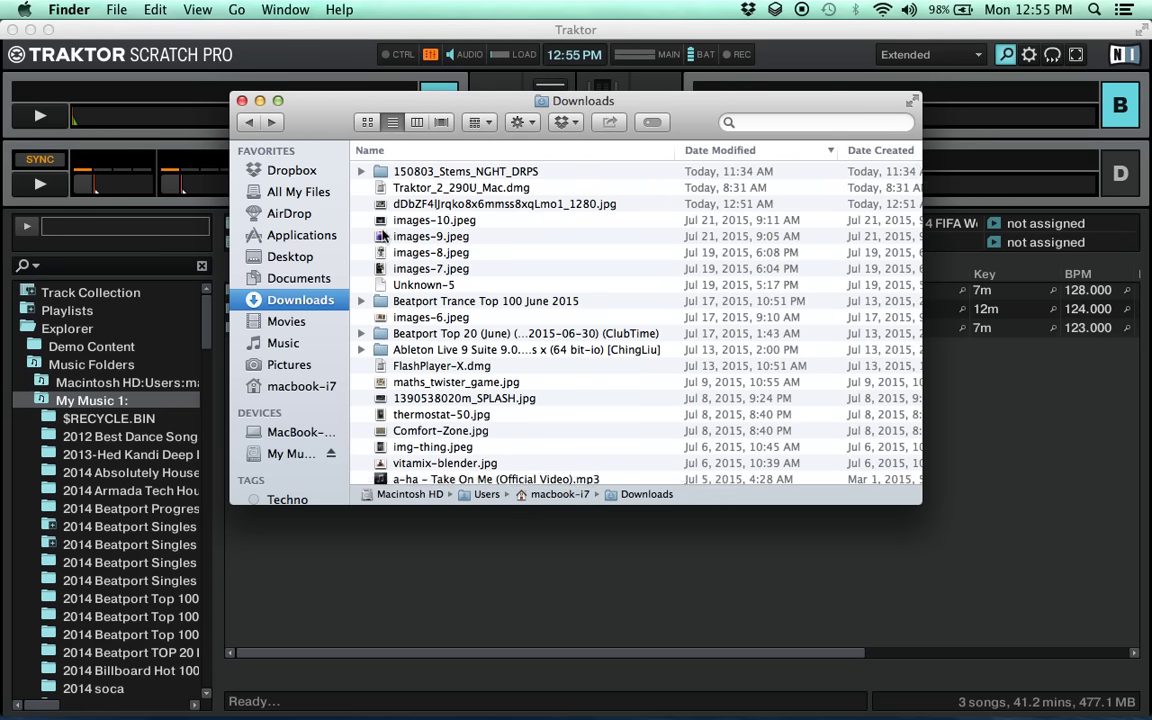
left_click_drag(380, 170, 286, 335)
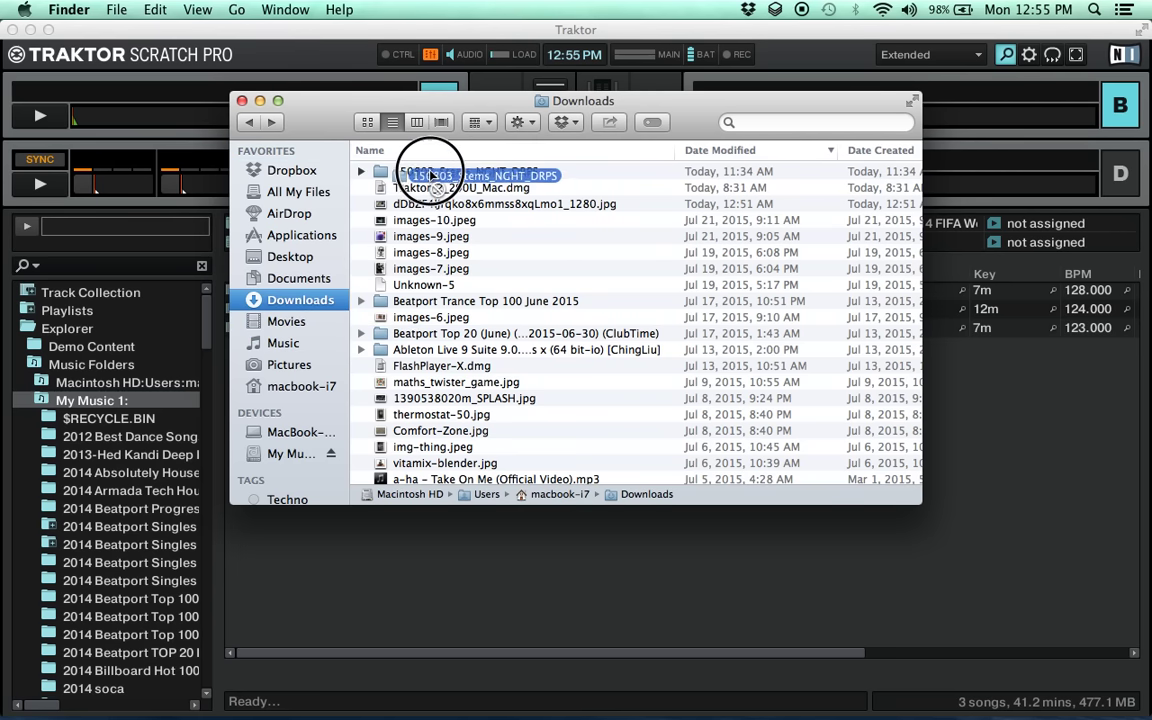
Step: Create a new folder named STEMS inside the Music folder
left_click(285, 342)
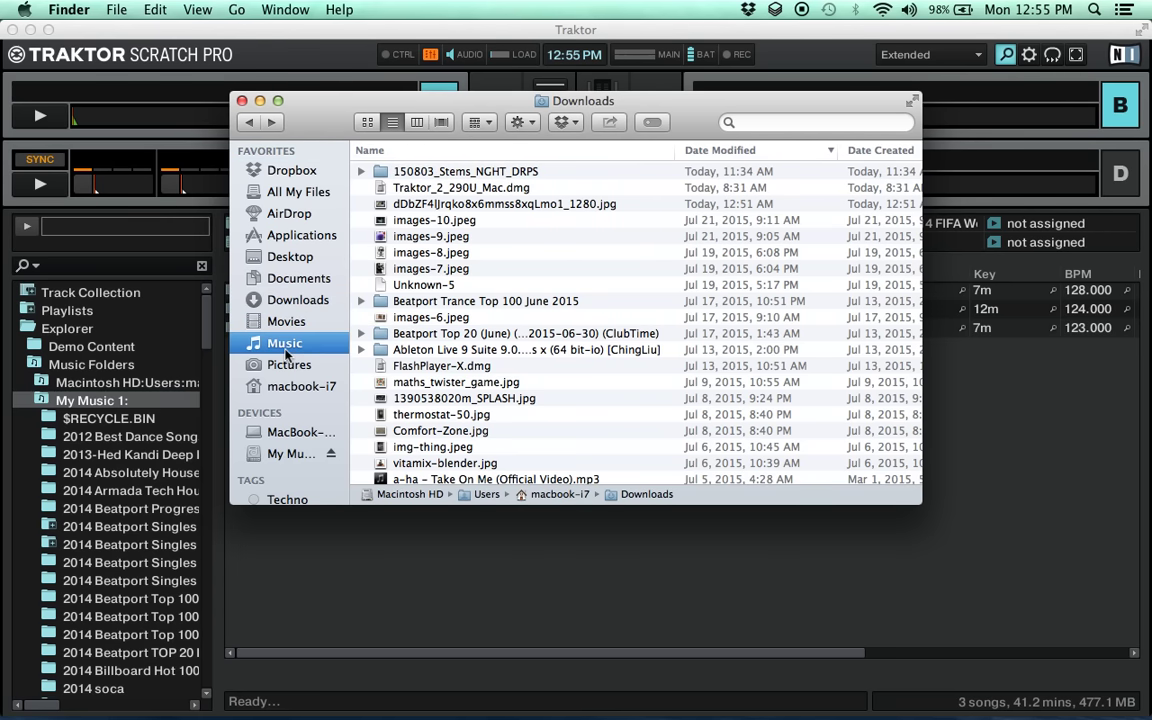
left_click(116, 11)
left_click(129, 48)
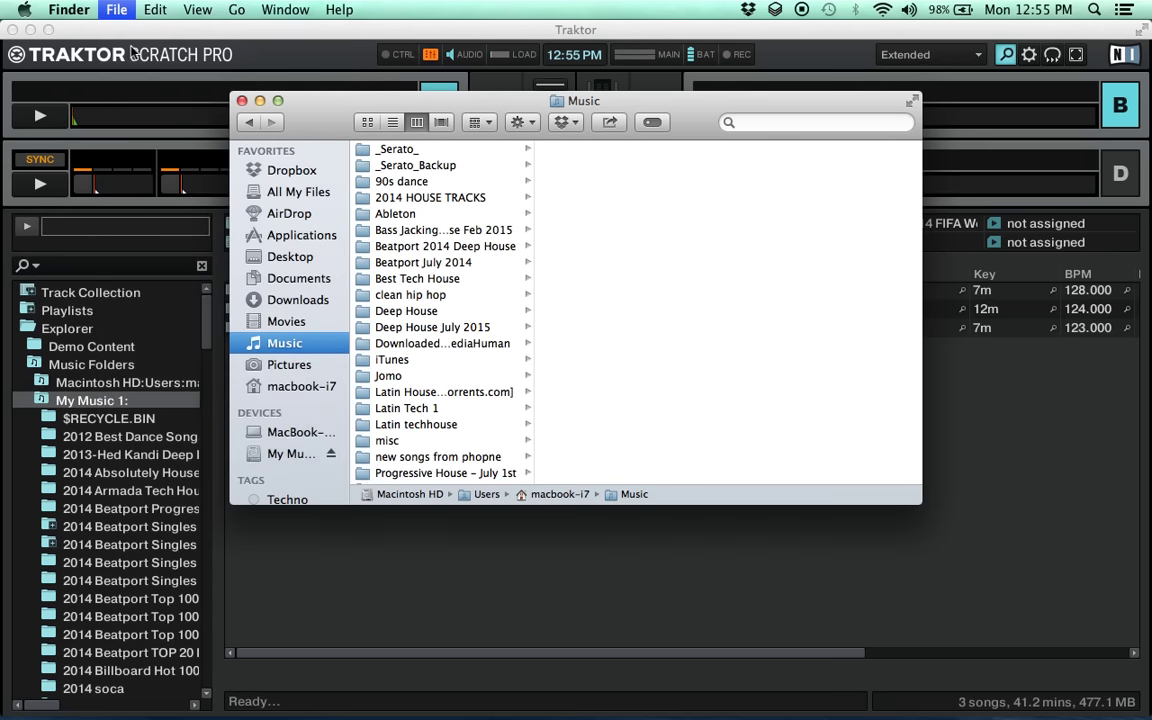
type("STEMS")
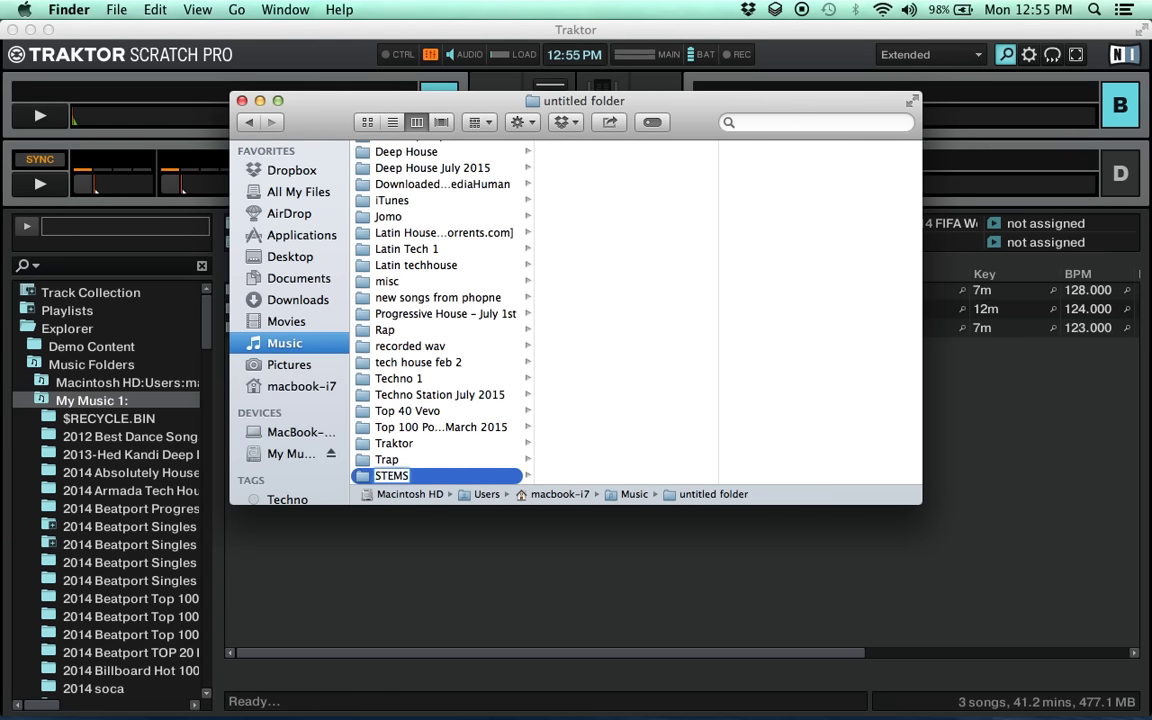
key("Return")
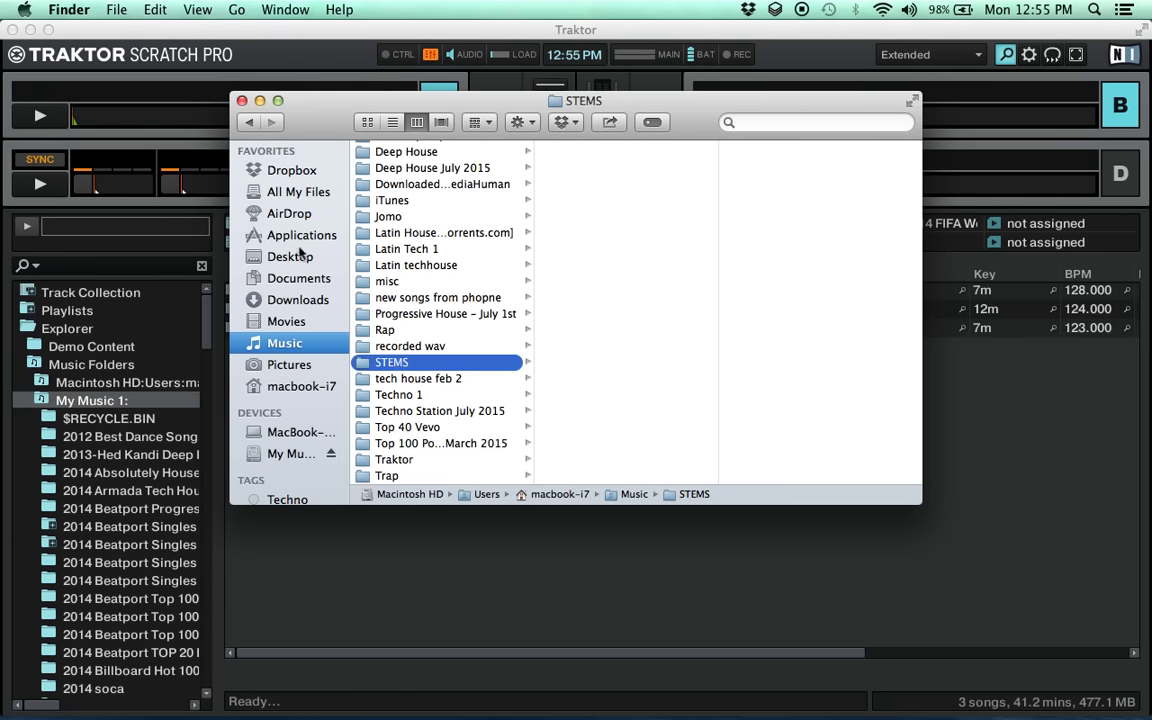
Step: Move 150803_Stems_NGHT_DRPS from Downloads into STEMS and close the Finder window
left_click(298, 300)
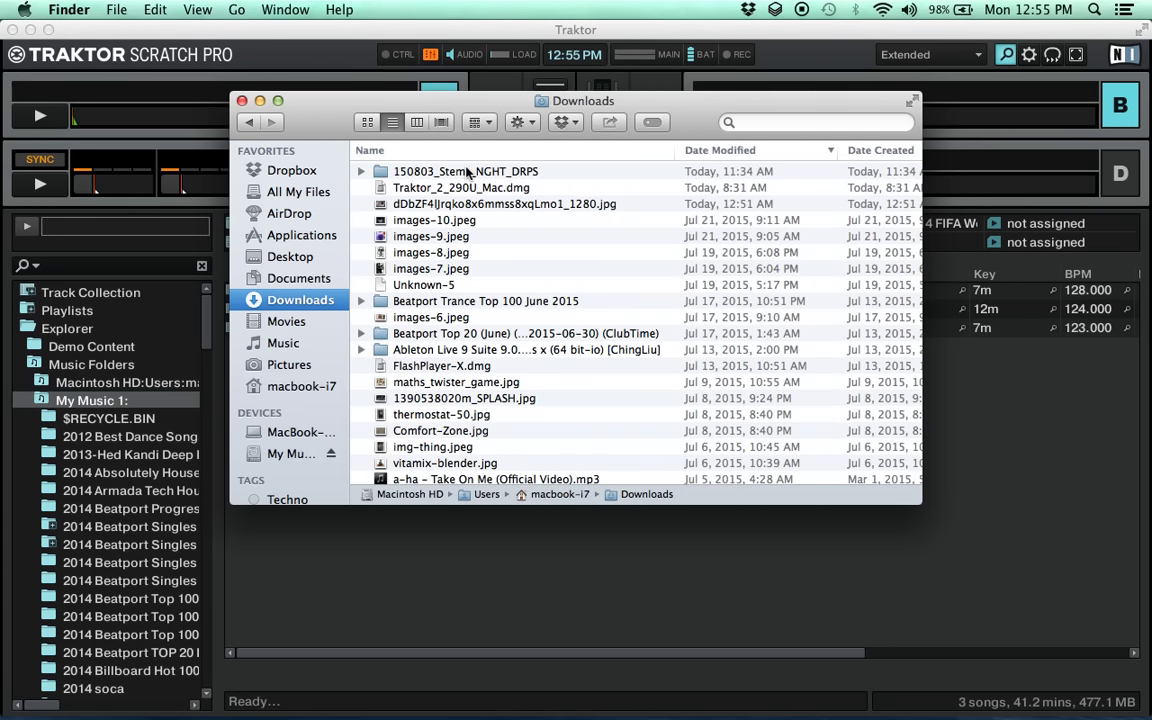
left_click_drag(466, 172, 638, 324)
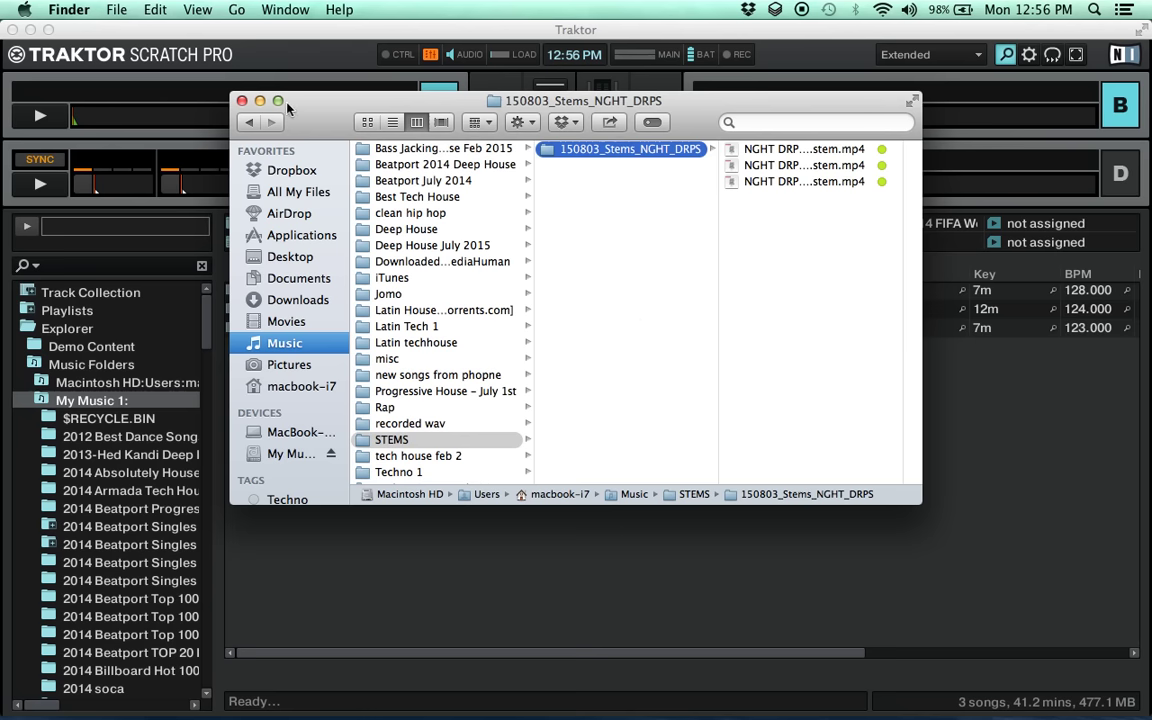
left_click(241, 101)
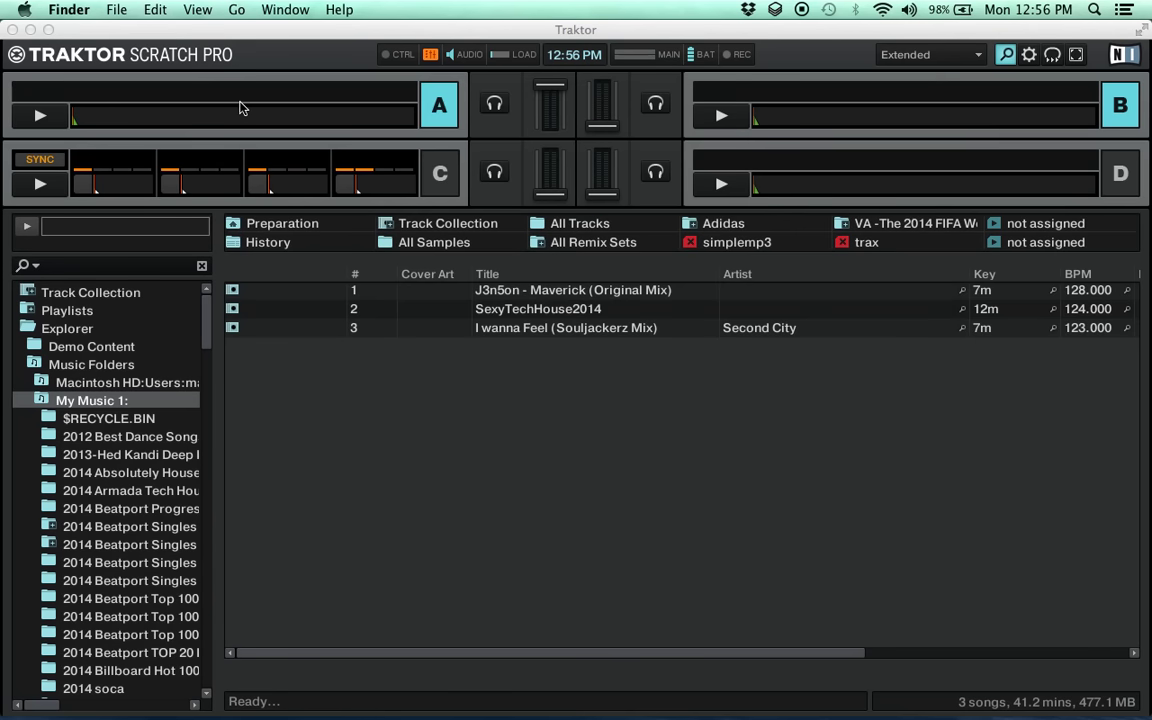
Step: Browse Home > Music > STEMS > 150803_Stems_NGHT_DRPS to list Silk (Trap Edit), Silk and Velvet
left_click(73, 403)
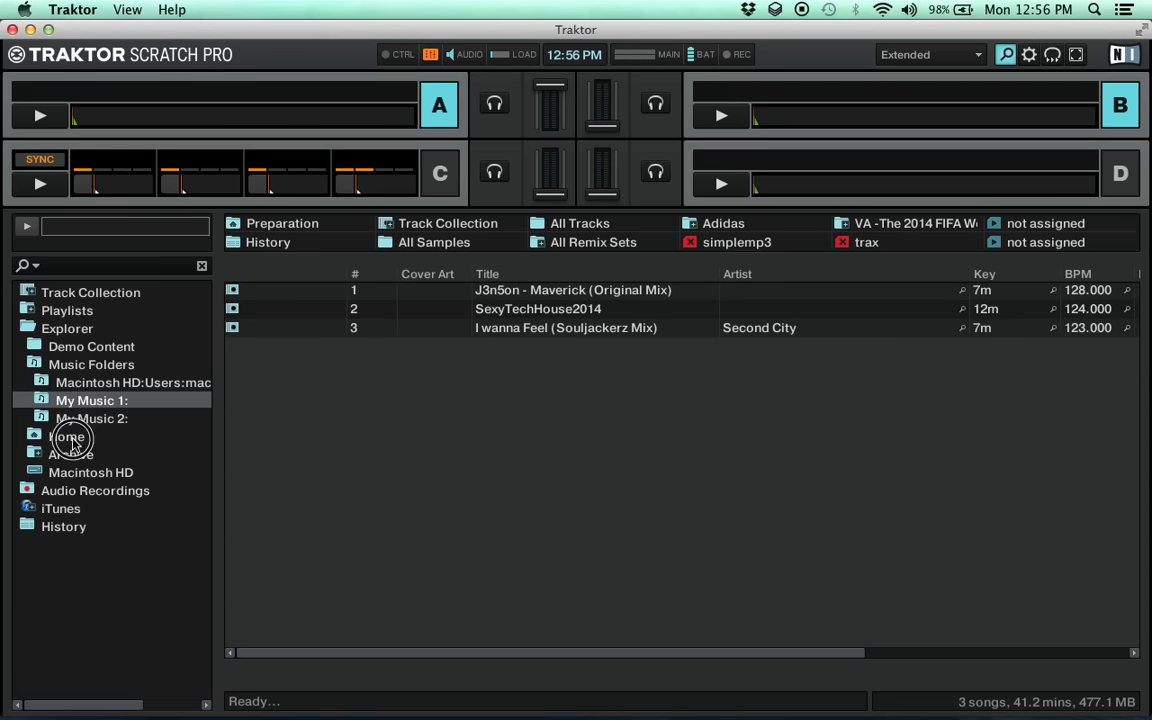
left_click(46, 437)
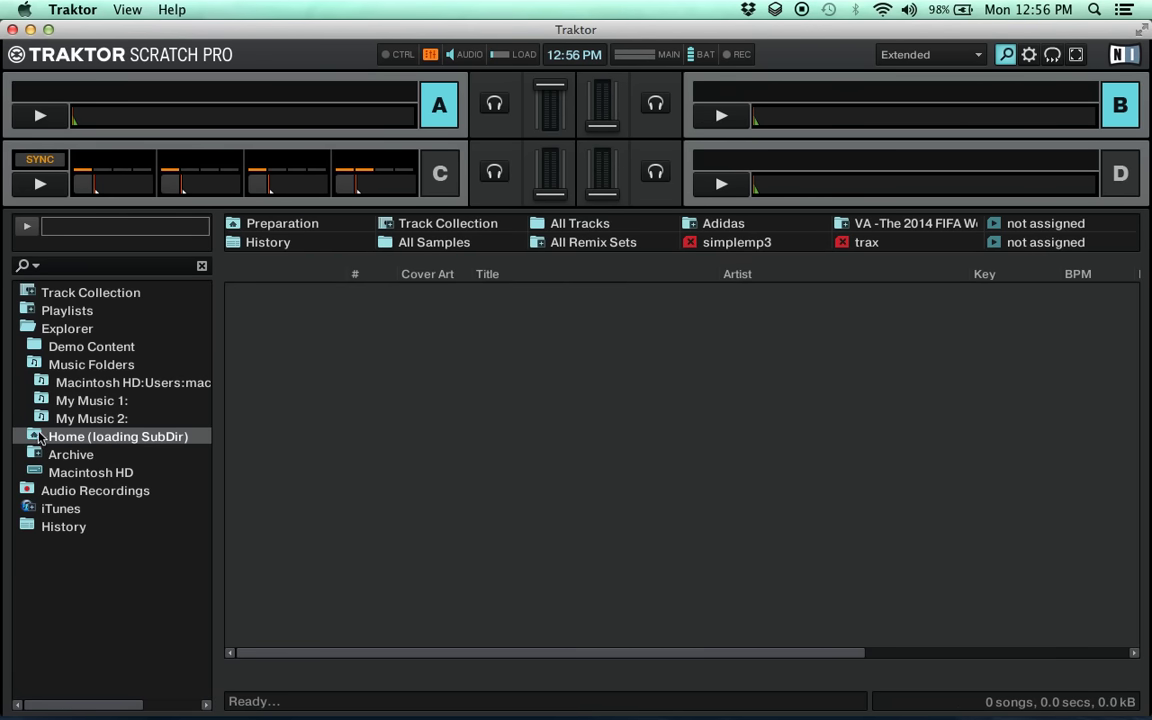
left_click(70, 565)
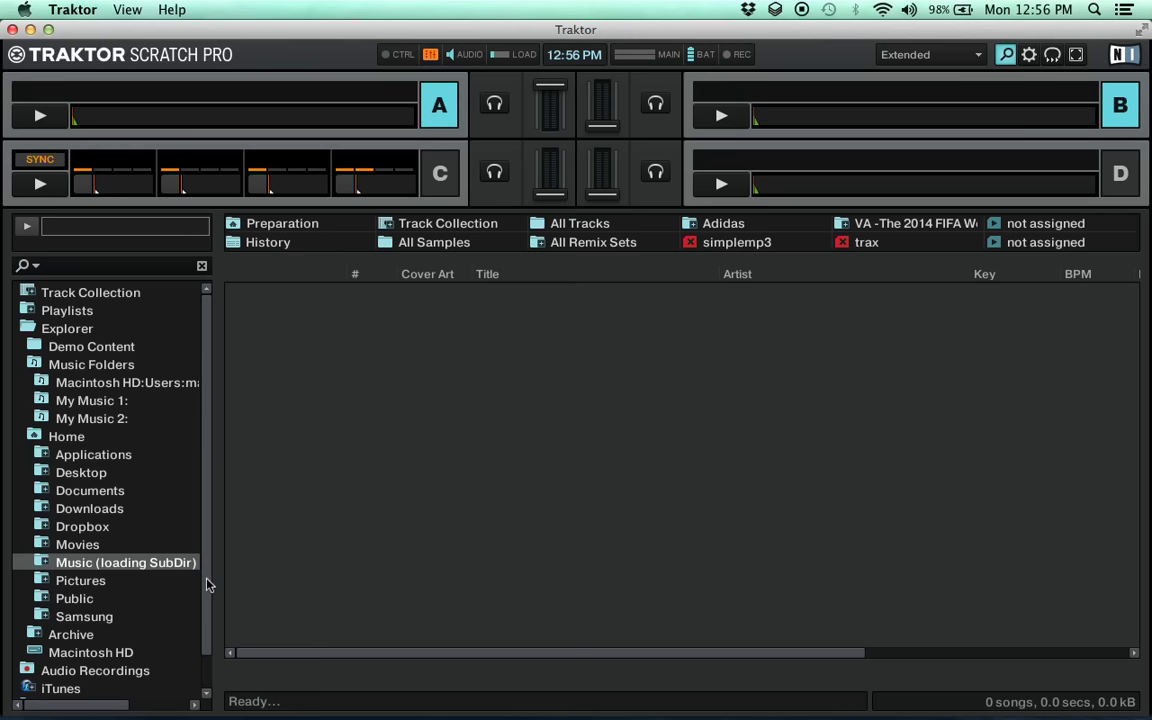
left_click_drag(206, 390, 210, 583)
left_click(49, 571)
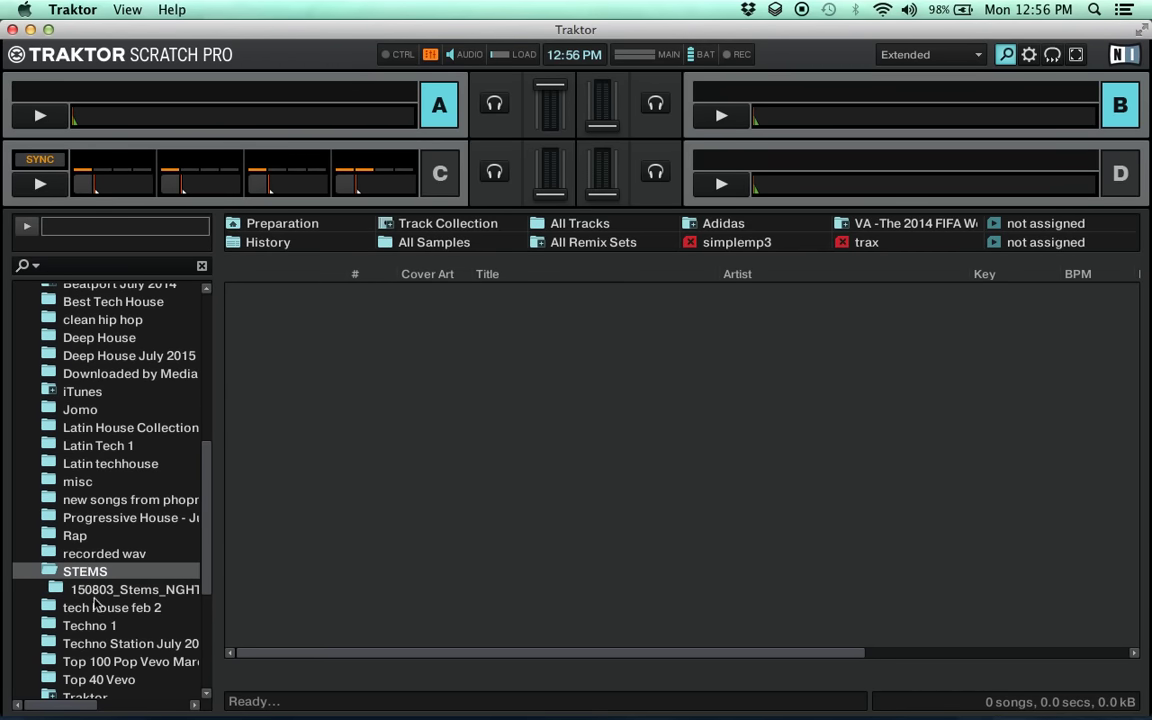
left_click(99, 591)
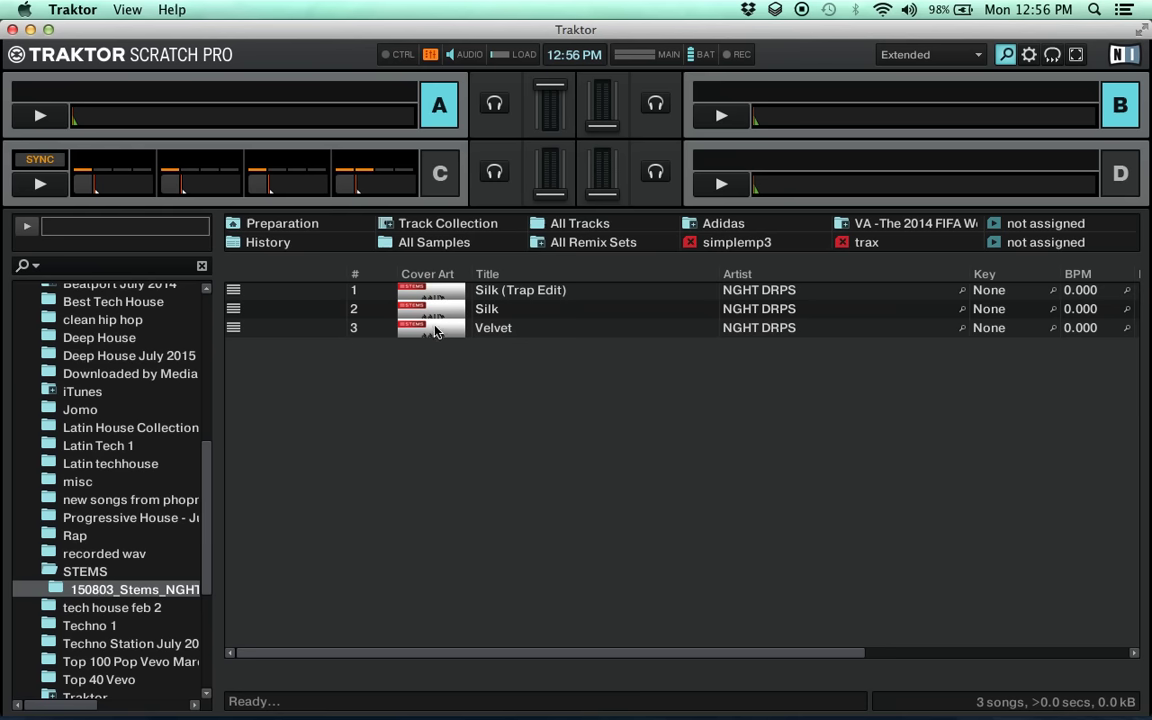
Step: Load the Velvet stem track onto deck A, then select all three stem tracks
left_click_drag(435, 331, 267, 116)
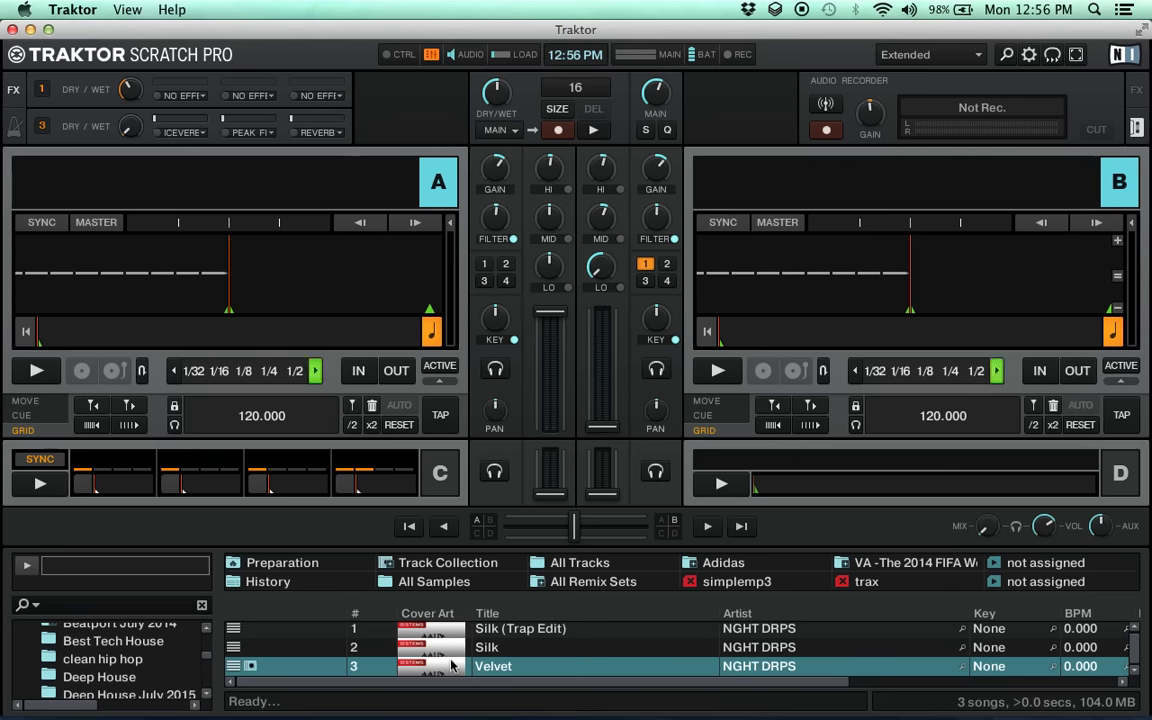
left_click_drag(451, 664, 218, 190)
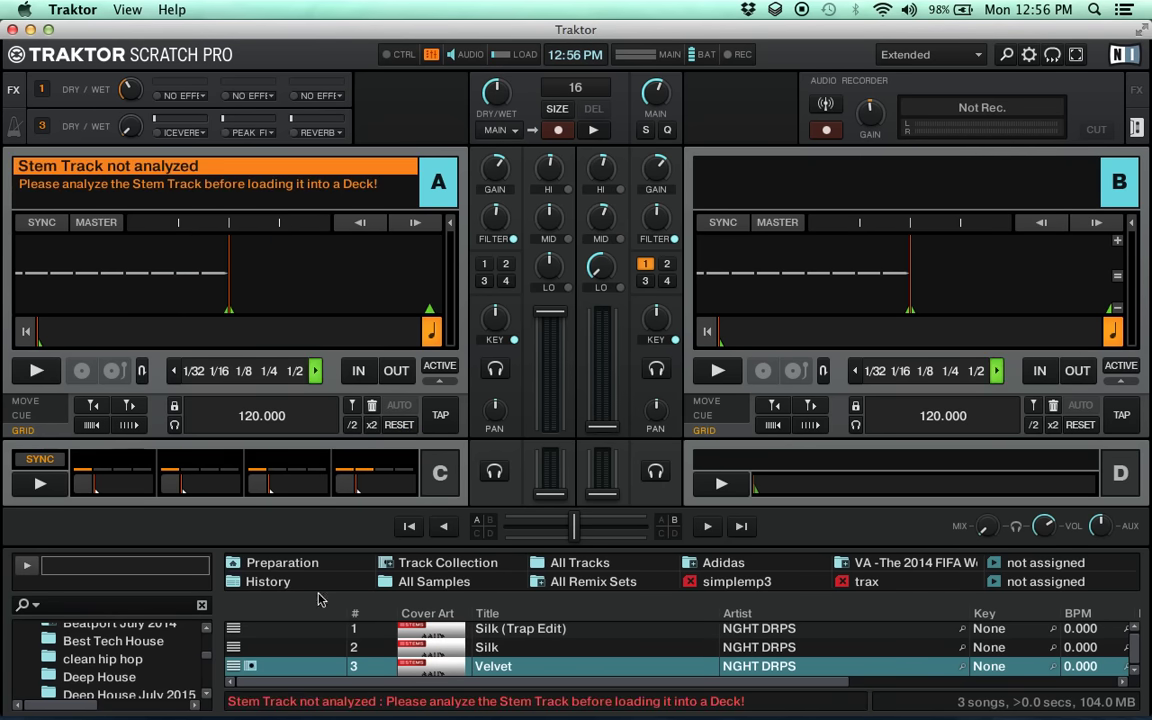
left_click(410, 629)
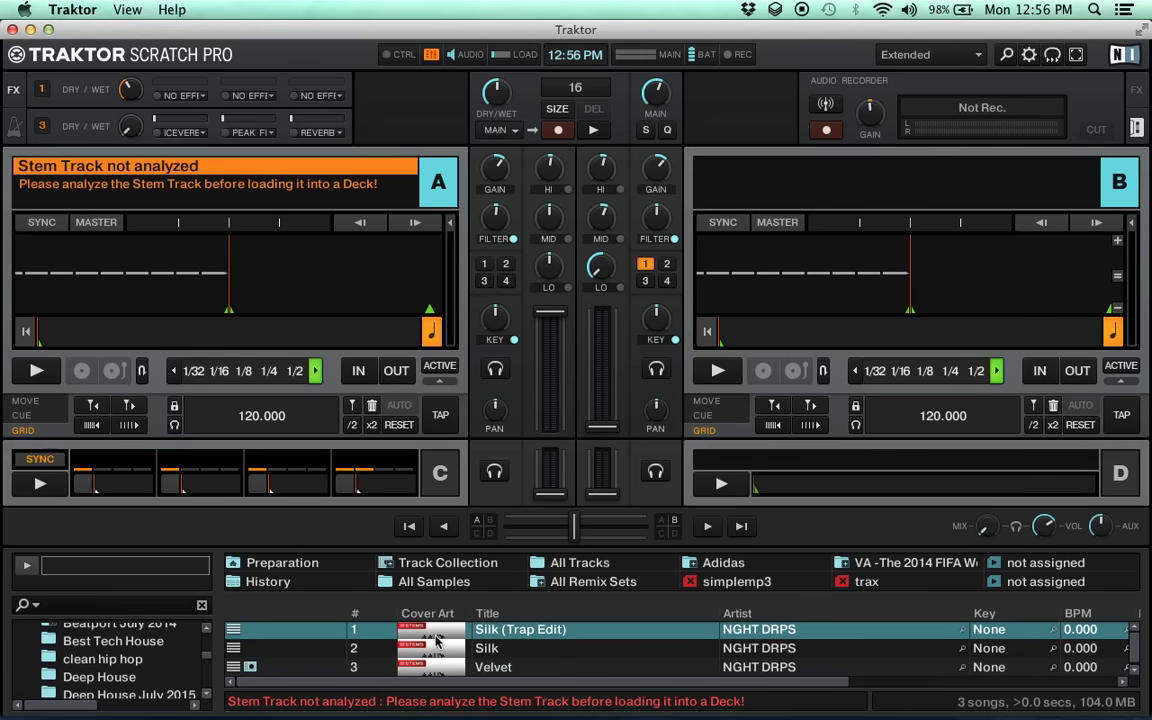
left_click(426, 665, "shift")
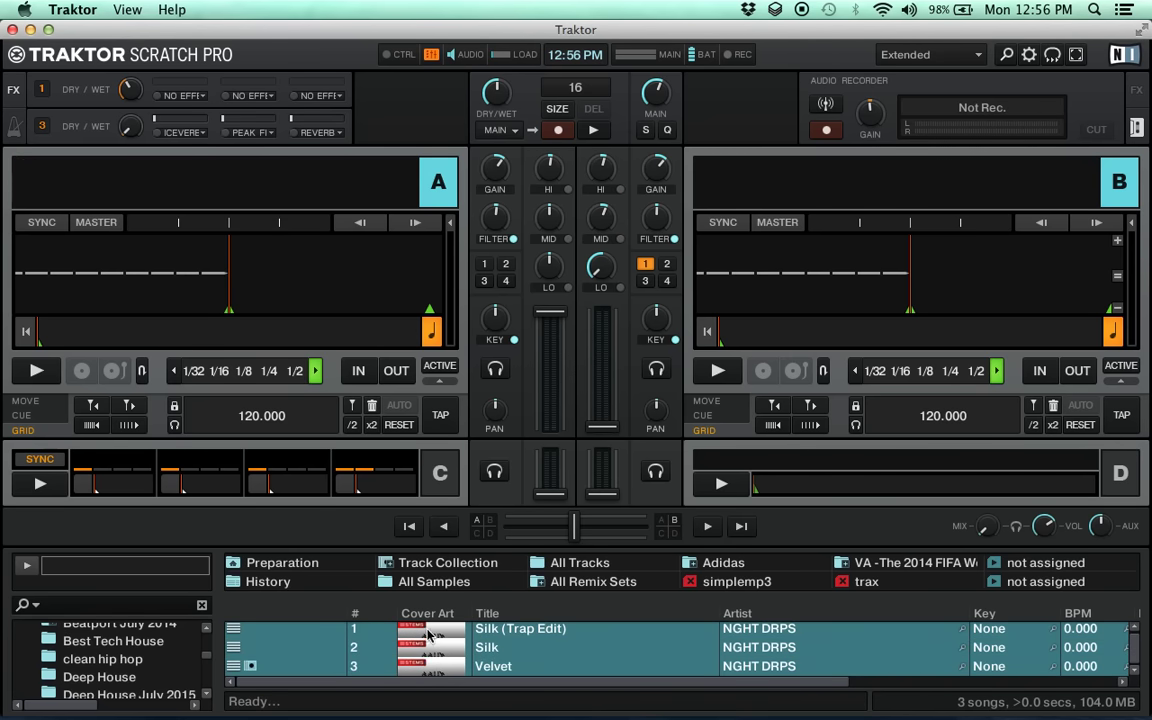
right_click(426, 668)
key("Escape")
Step: Reselect Silk (Trap Edit) through Velvet and open their track context menu
left_click(380, 629)
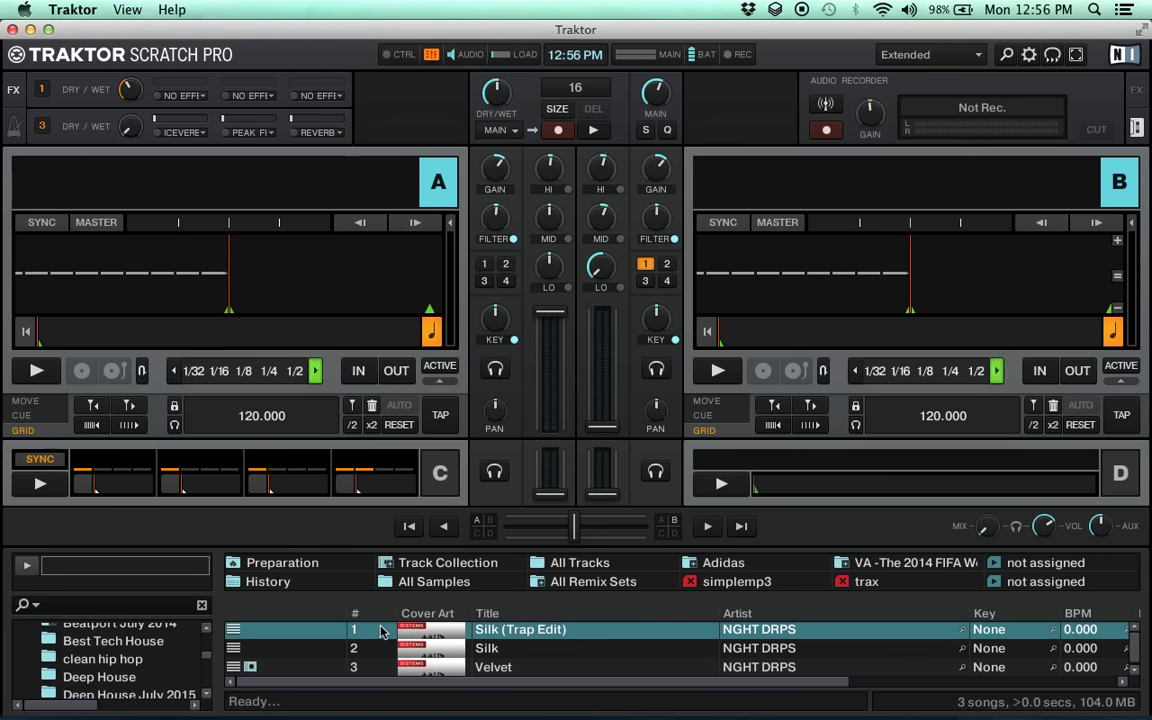
left_click(380, 665, "shift")
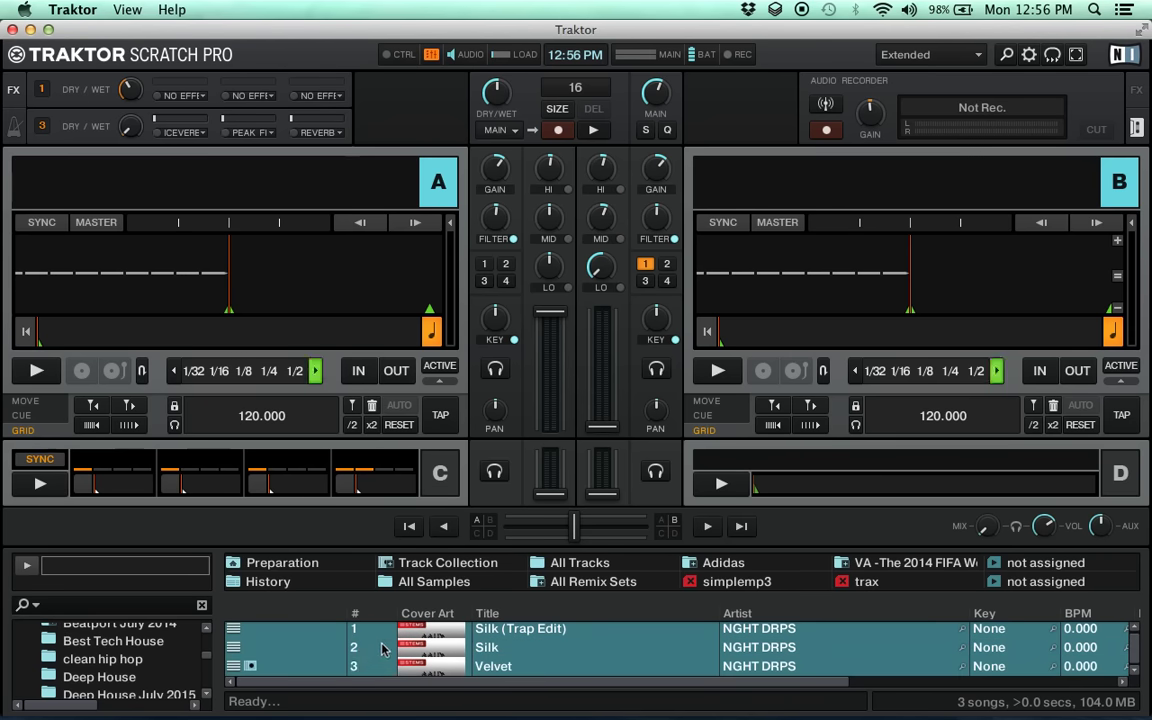
right_click(384, 648)
Step: Run Analyze (Async) with All checked on the three NGHT DRPS stem tracks
left_click(386, 646)
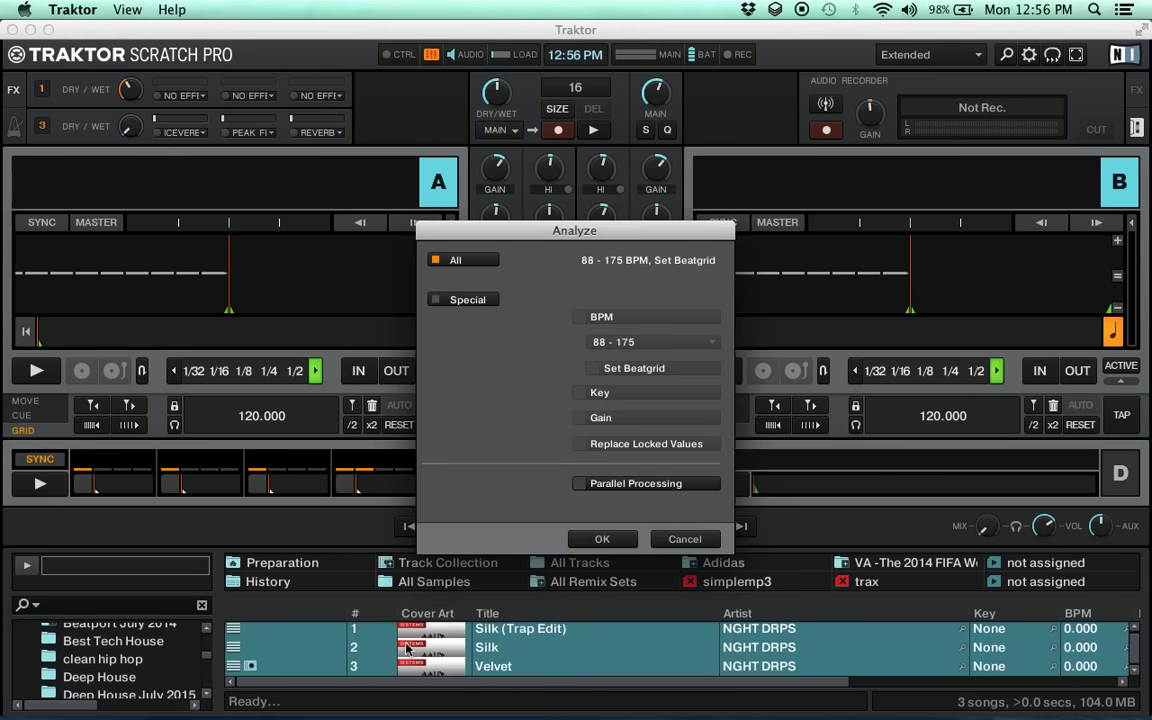
left_click(605, 539)
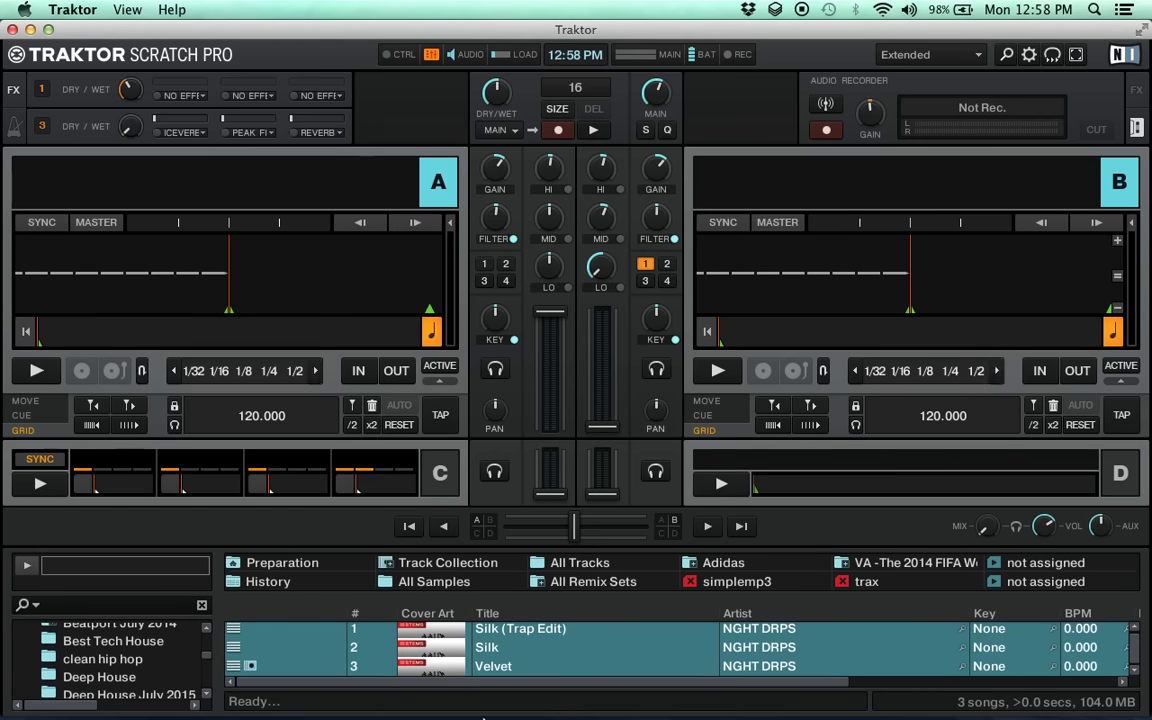
Step: Load Velvet onto deck A, play it, and make deck A the synced tempo master
left_click(404, 672)
left_click_drag(404, 674, 253, 267)
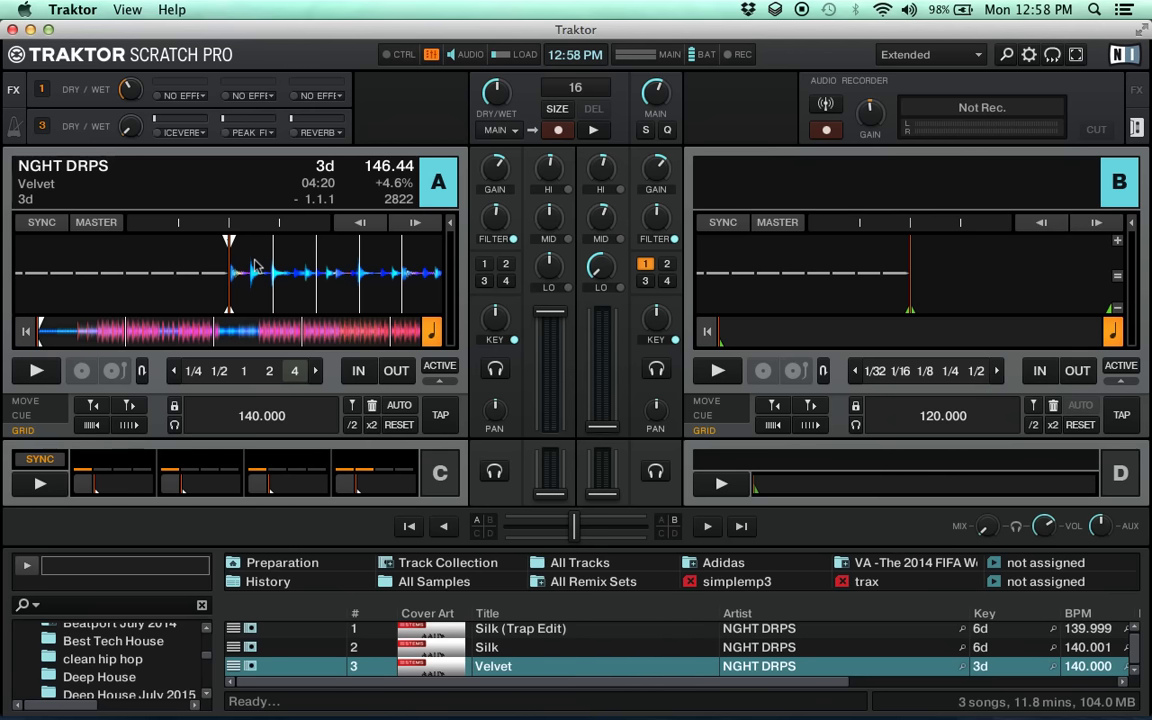
key("shift")
key("space")
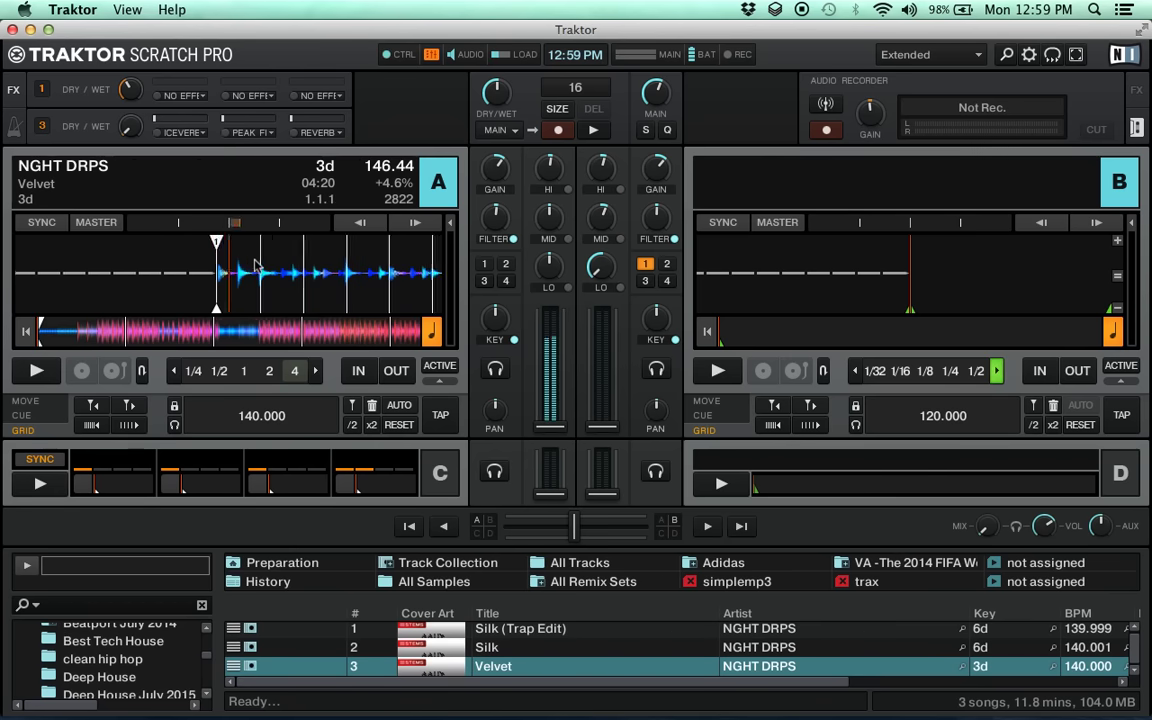
key("space")
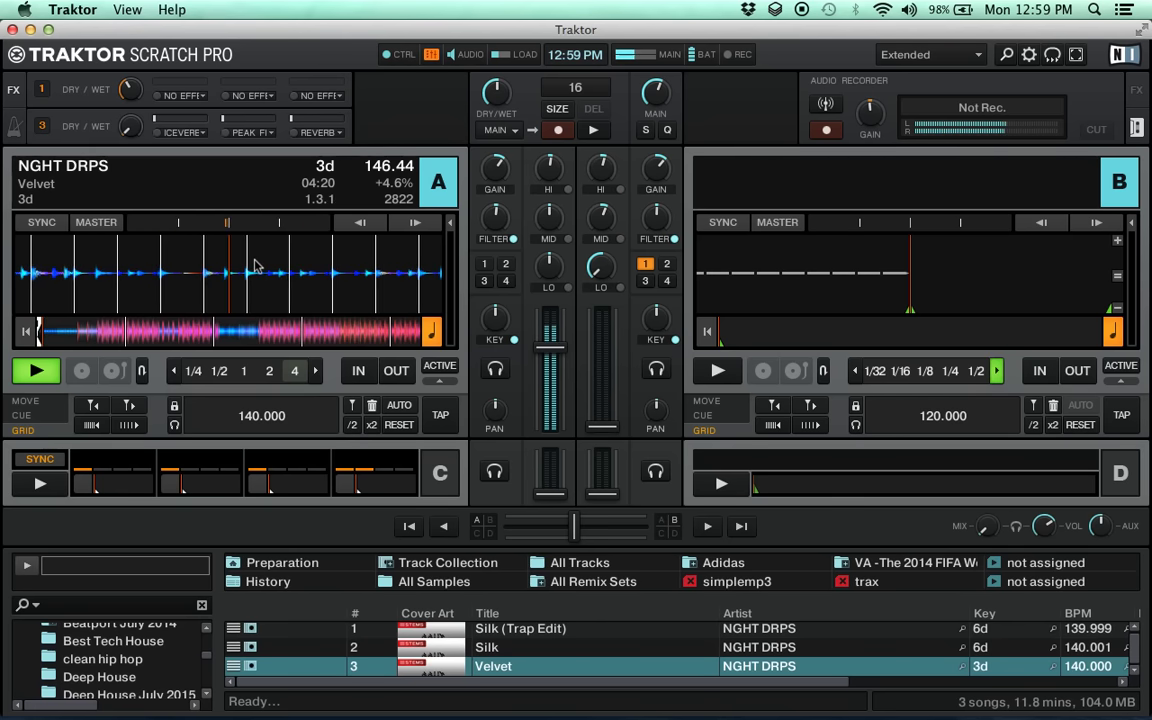
key("m")
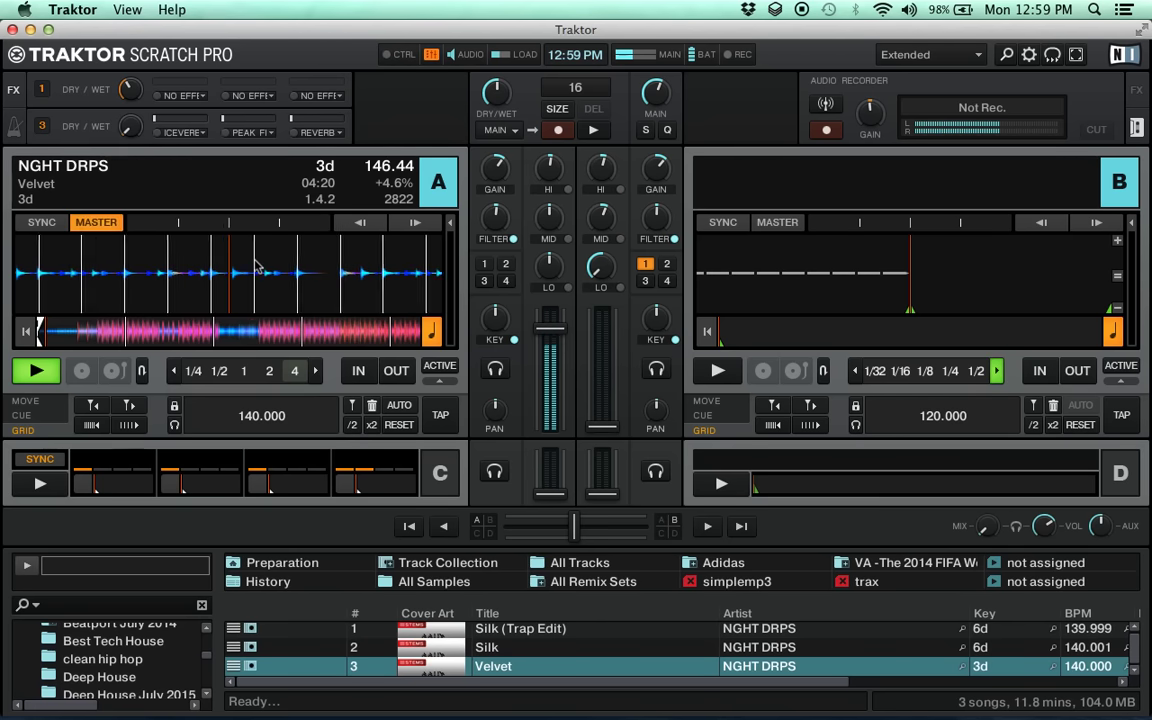
key("s")
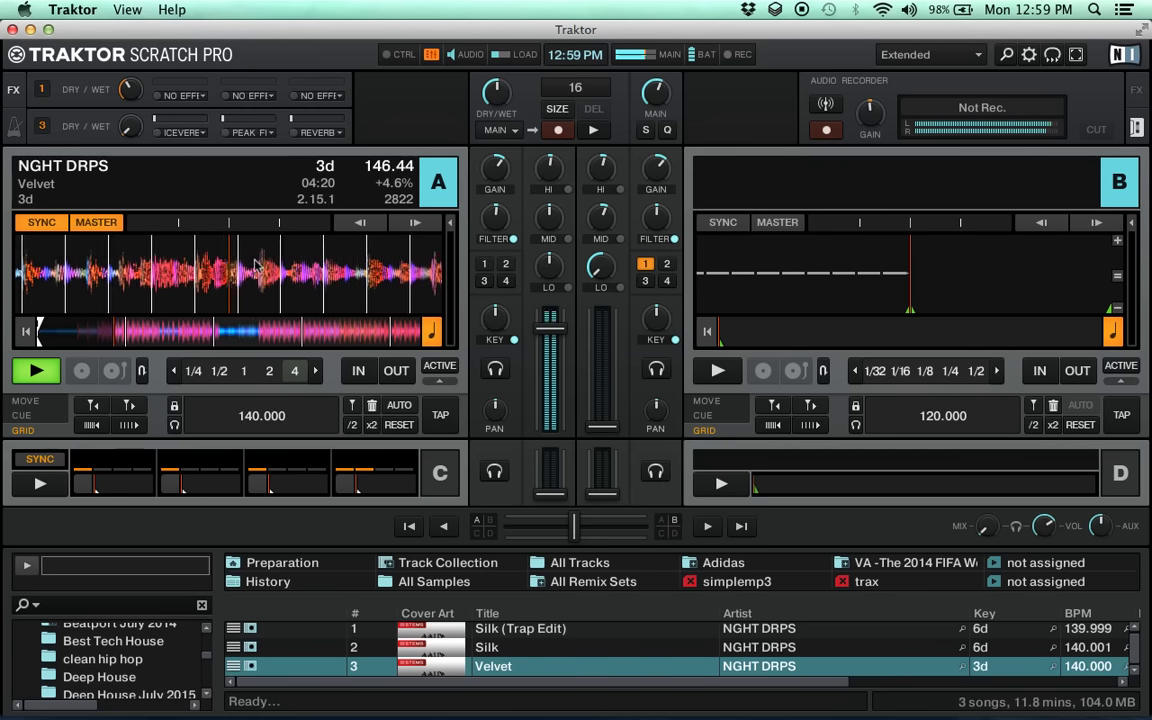
Step: Switch FX unit 1 to single mode with the Delay effect and raise its Dry/Wet
left_click(44, 91)
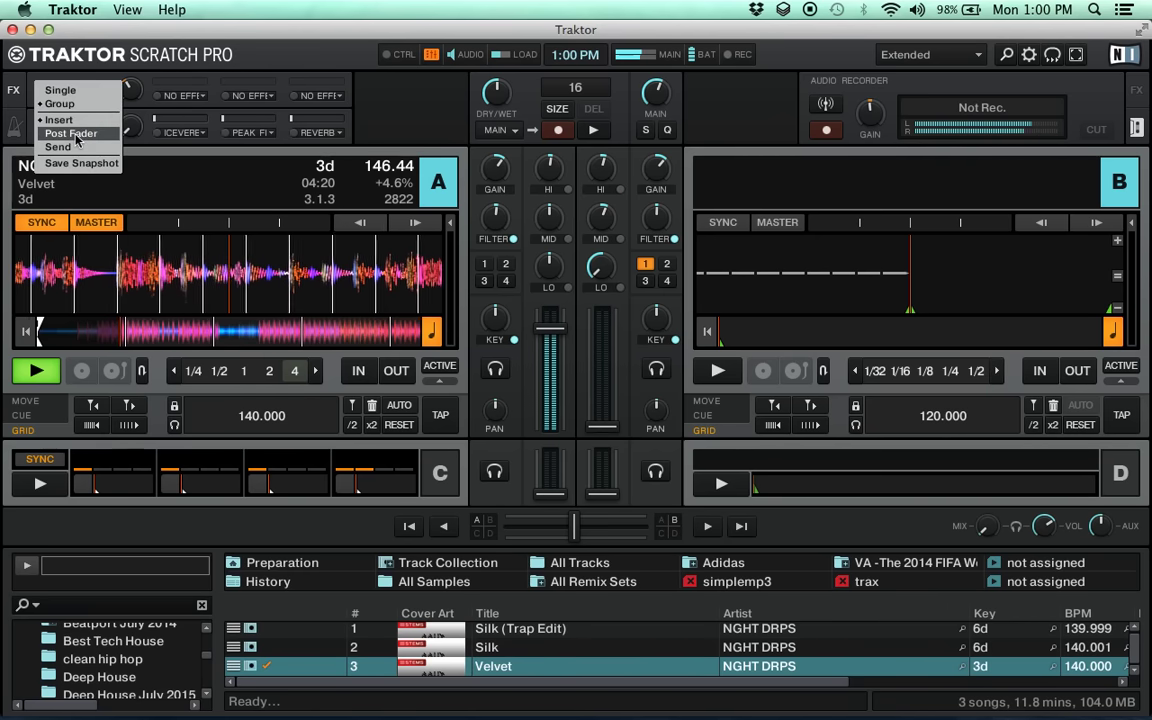
left_click(70, 131)
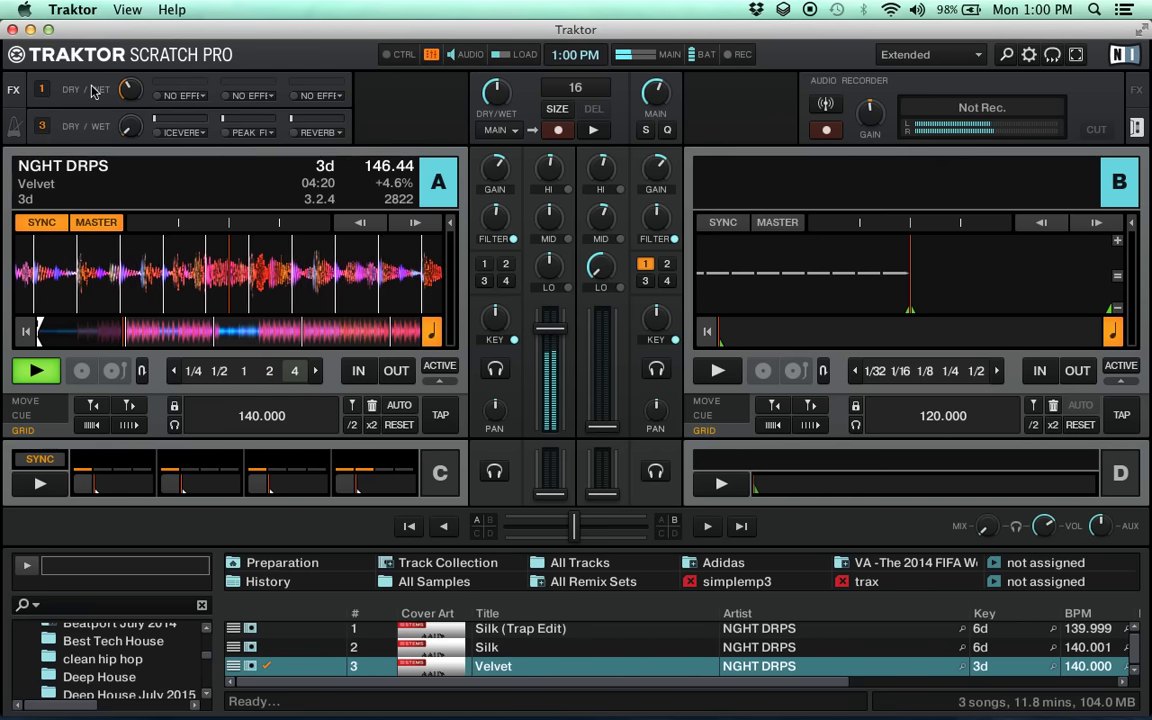
left_click(41, 88)
left_click(60, 91)
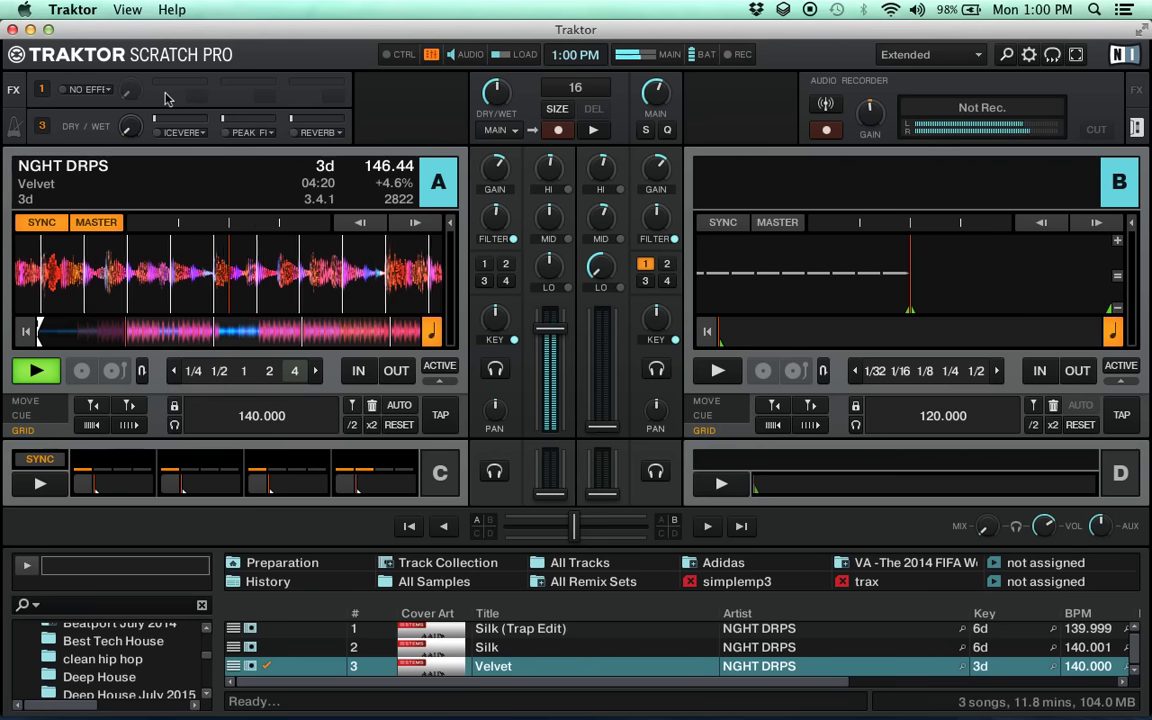
left_click(95, 88)
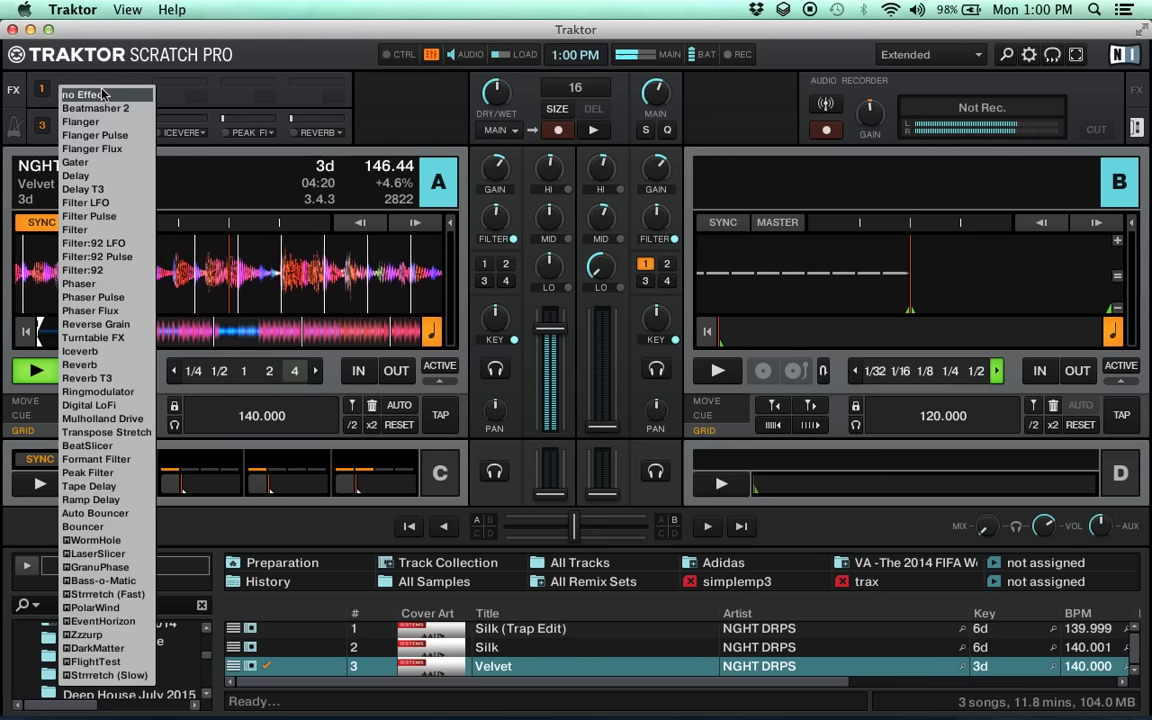
left_click(78, 175)
left_click_drag(138, 96, 137, 72)
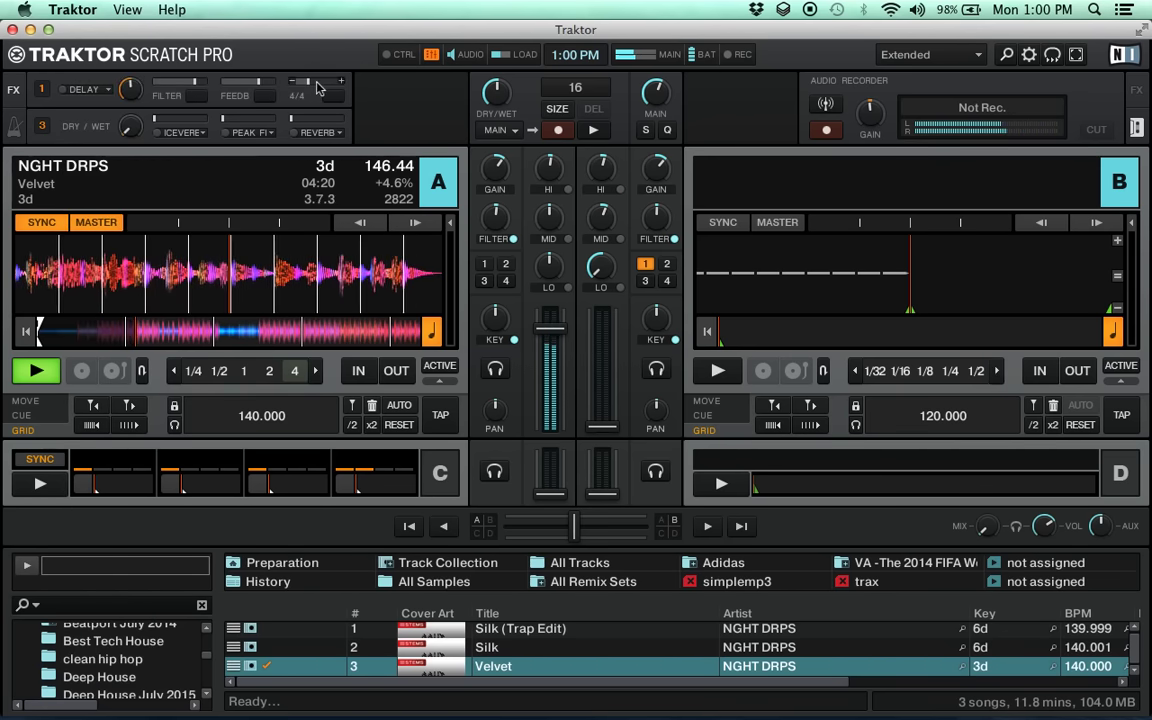
mouse_move(308, 86)
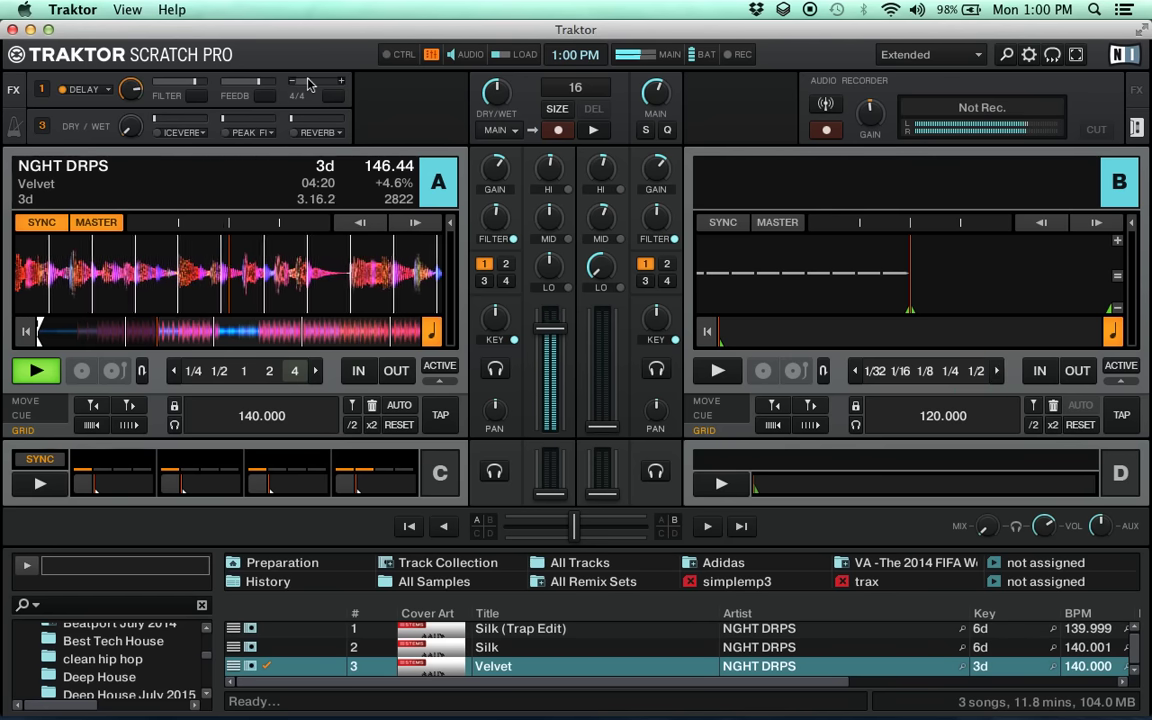
scroll(308, 84, "down", 3)
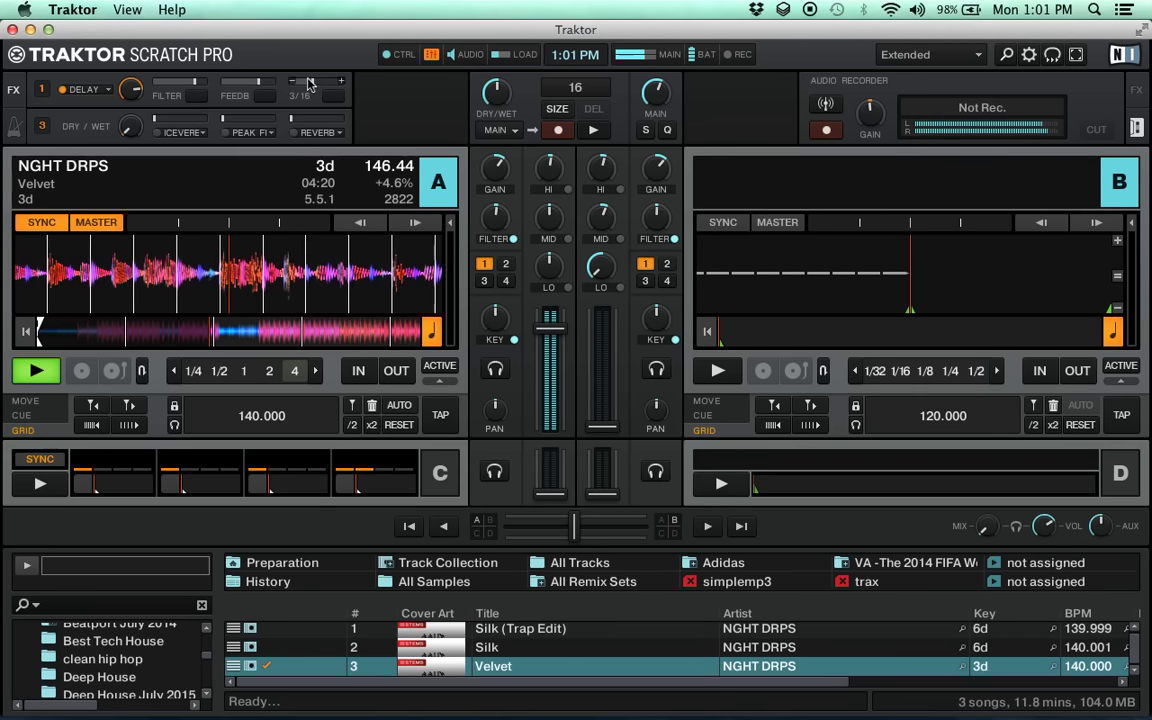
scroll(310, 84, "up", 1)
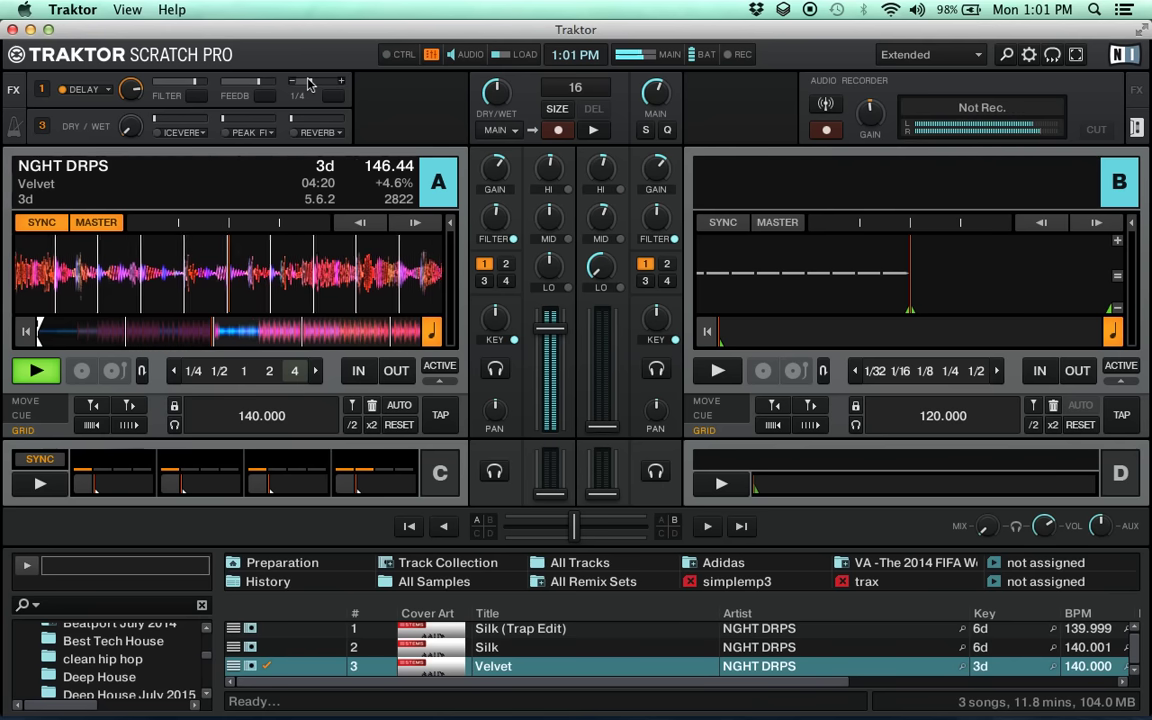
scroll(310, 84, "down", 1)
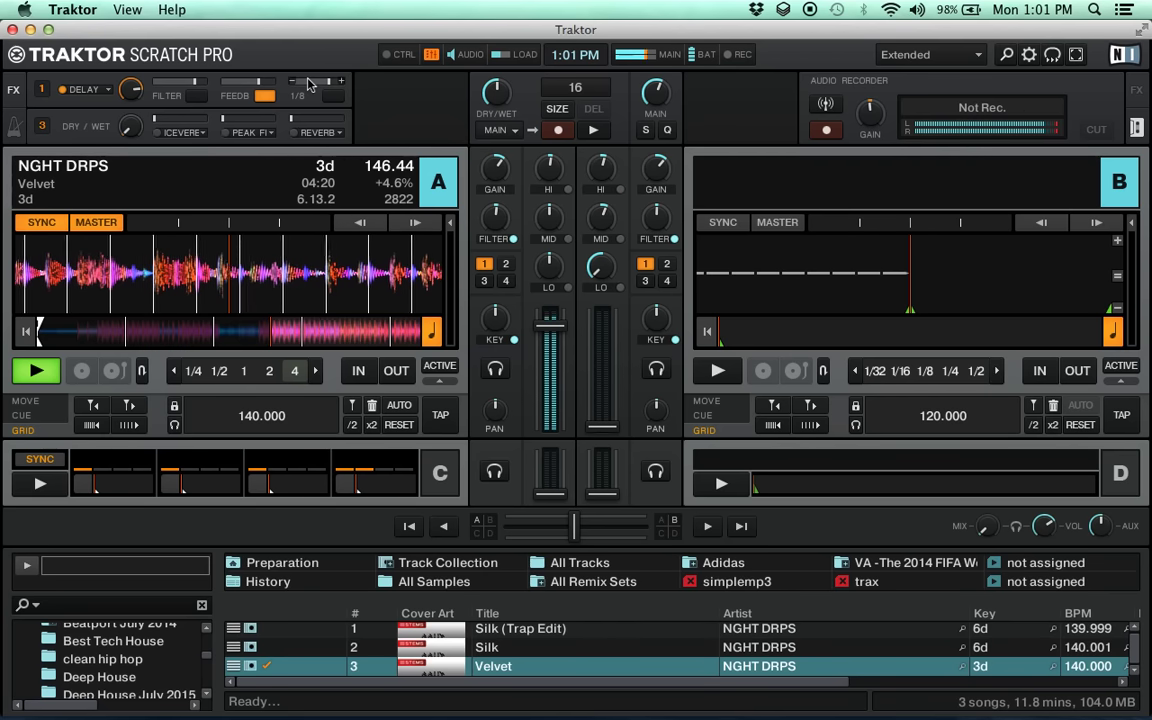
Step: Load Silk onto deck B, sync and play it, and remove FX unit 1 from deck B
left_click(486, 648)
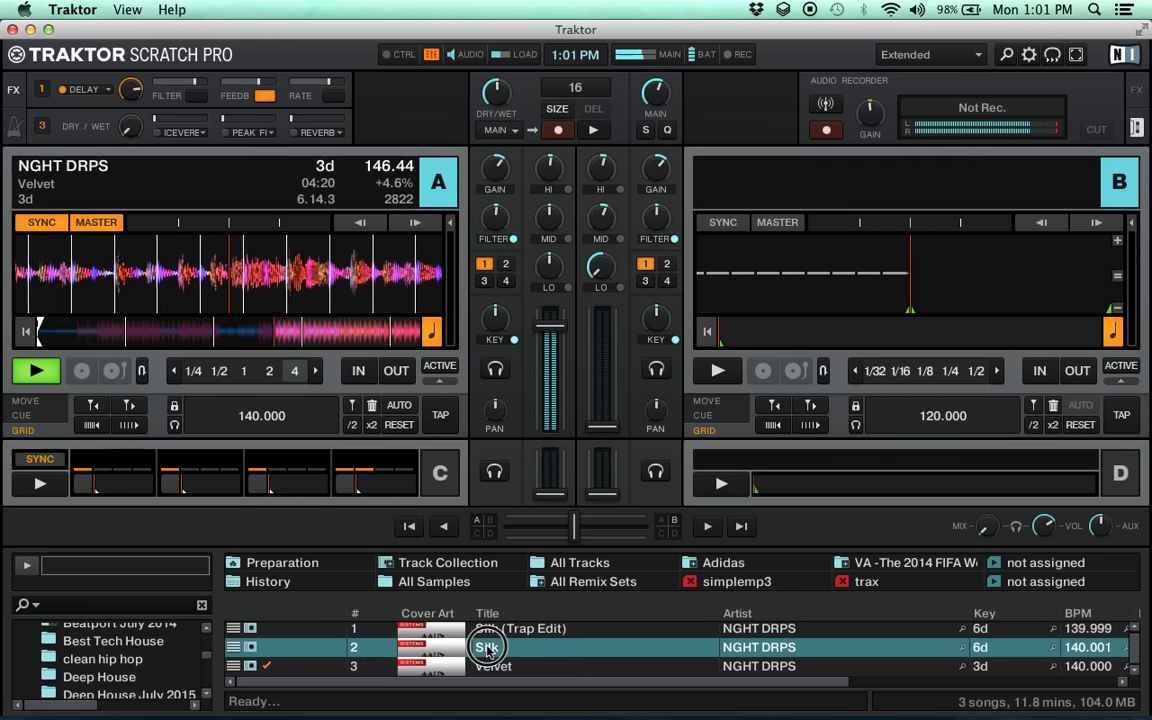
left_click_drag(486, 648, 812, 261)
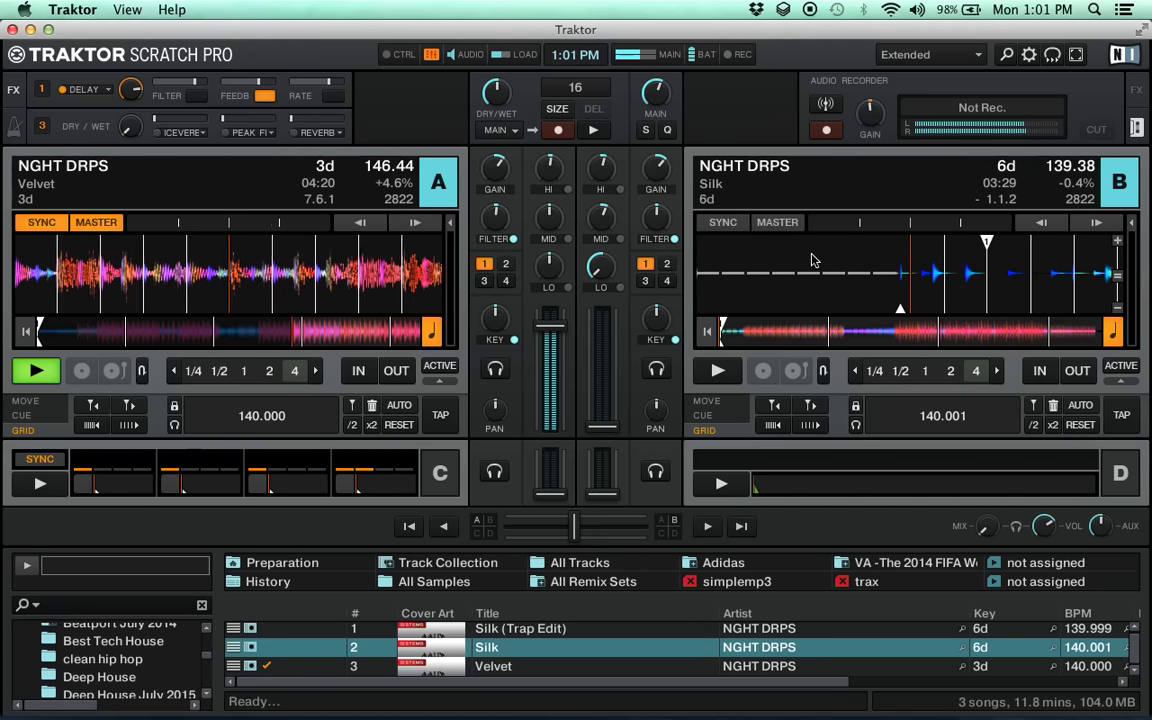
key("s")
key("space")
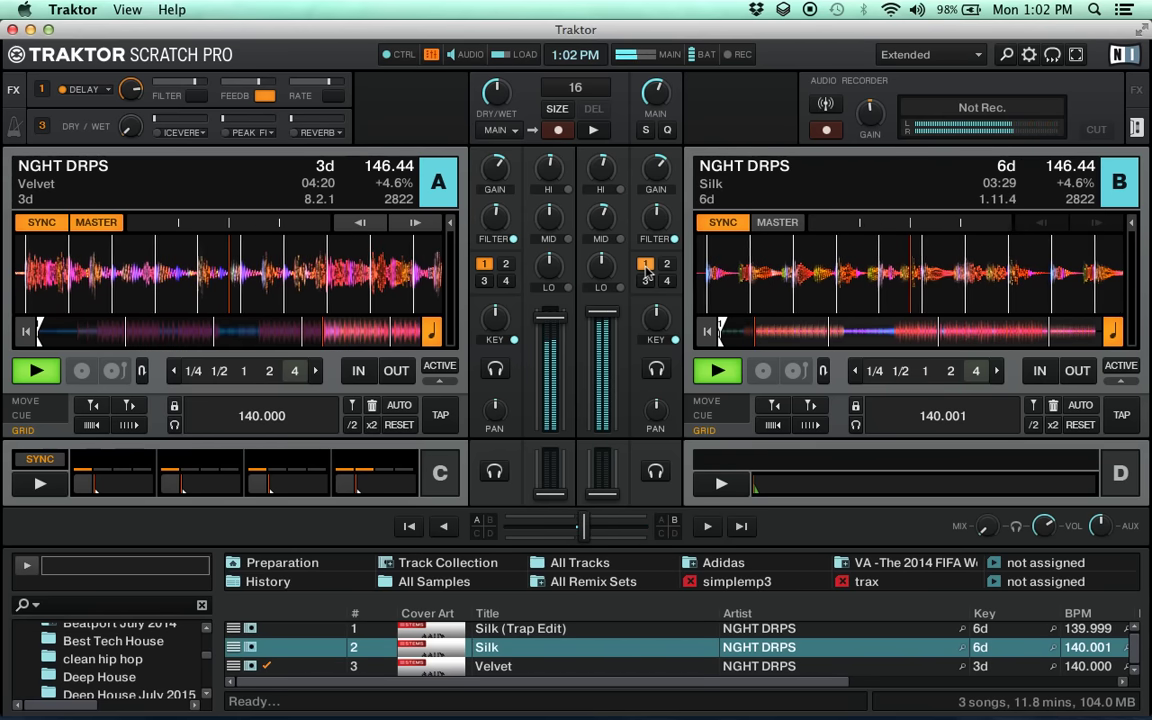
left_click(645, 265)
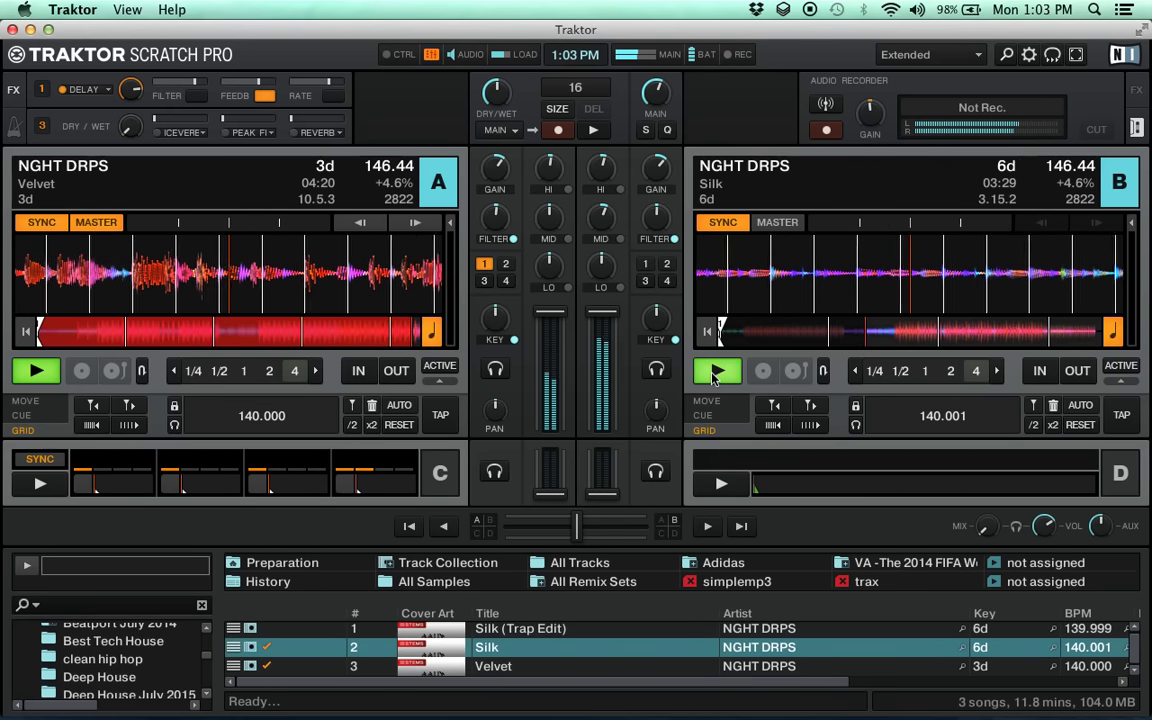
Step: Stop Velvet playing on deck A
left_click(36, 371)
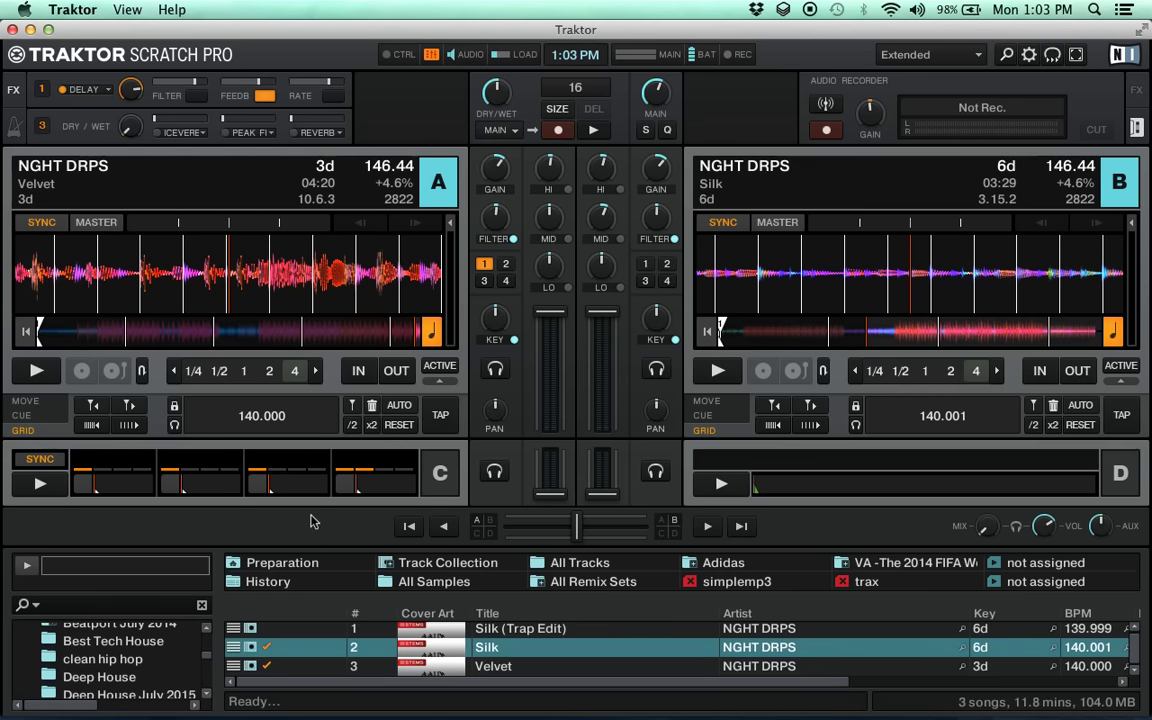
Step: Open Documents > Native Instruments in Finder and select the Traktor 2.7.0 folder
left_click(58, 698)
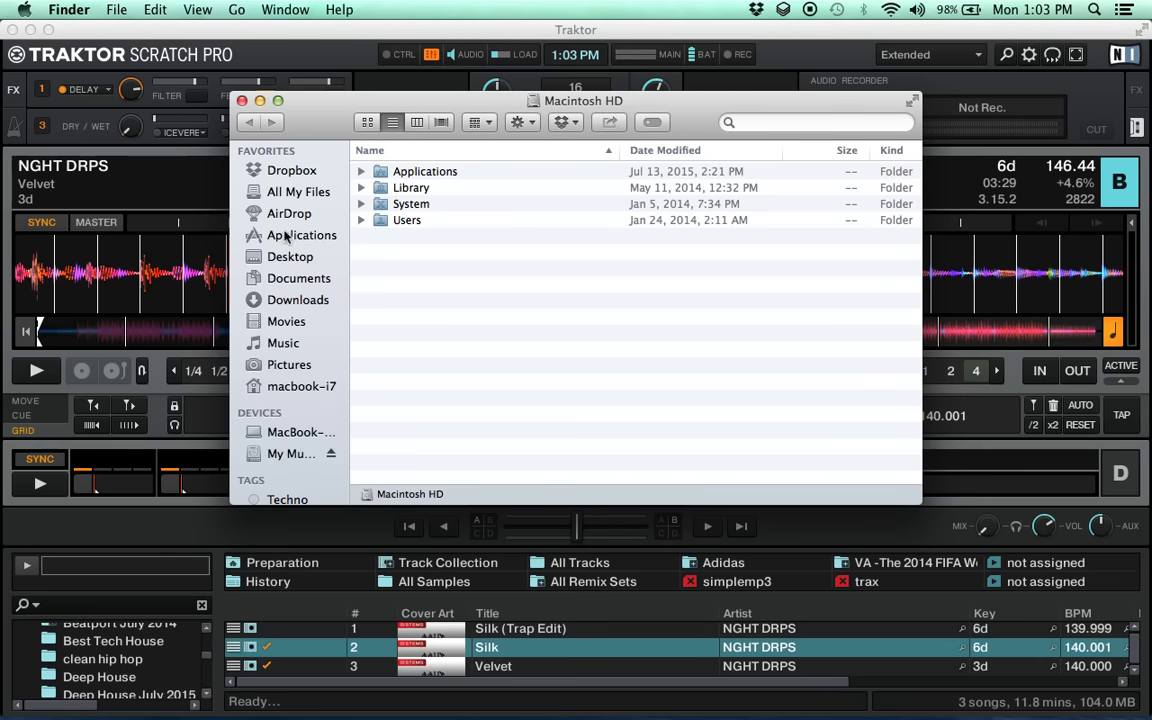
left_click(310, 282)
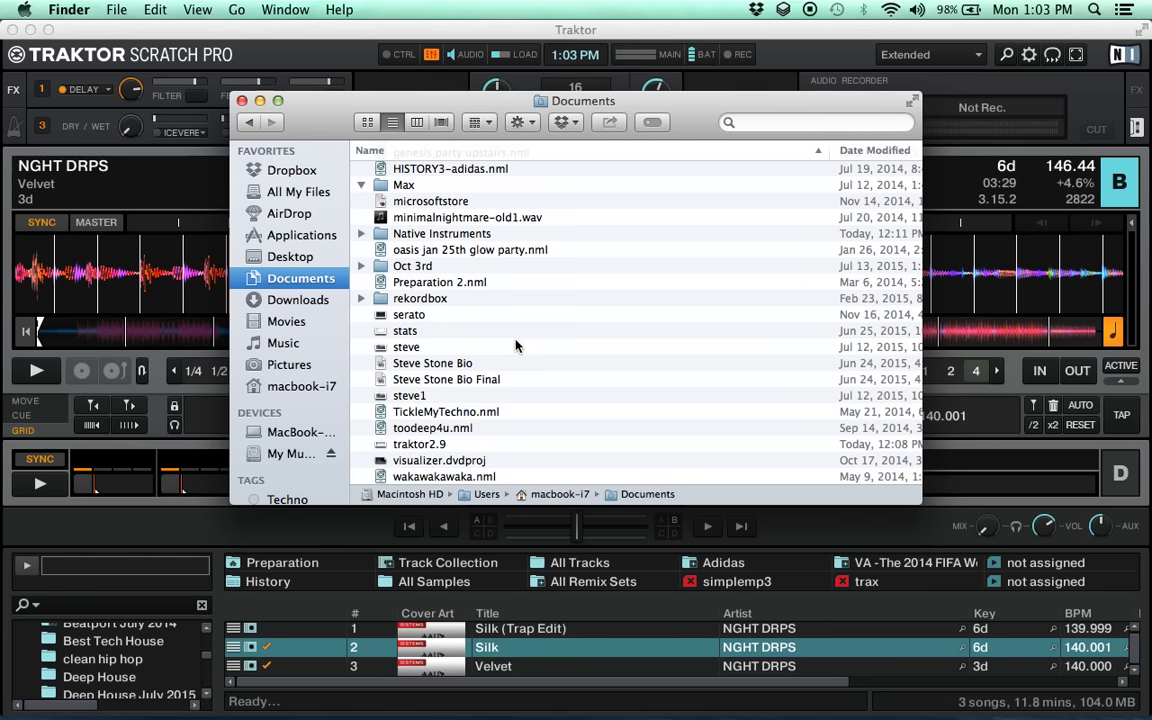
left_click(458, 236)
double_click(458, 236)
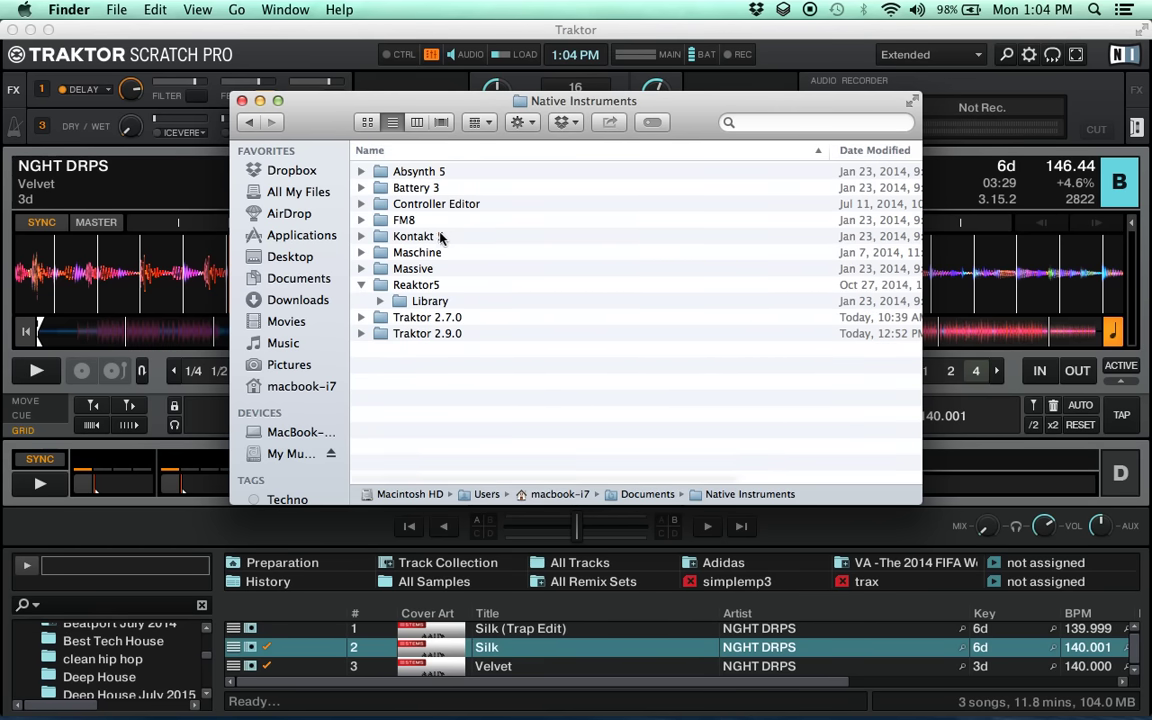
left_click(420, 318)
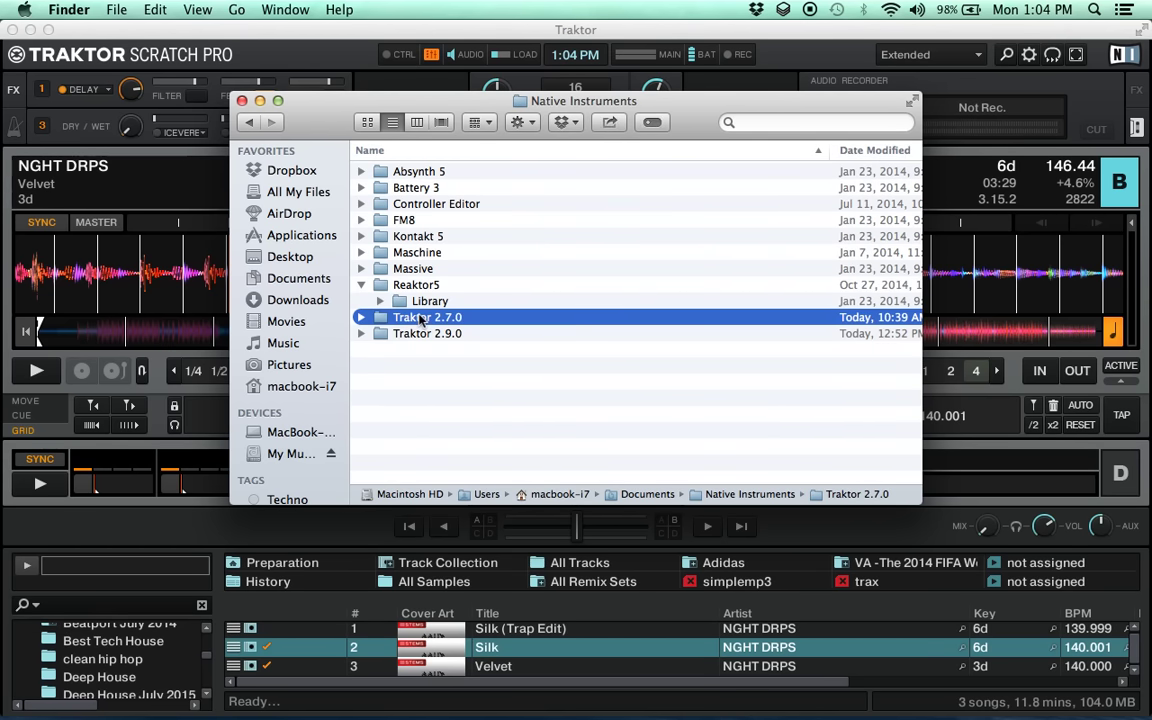